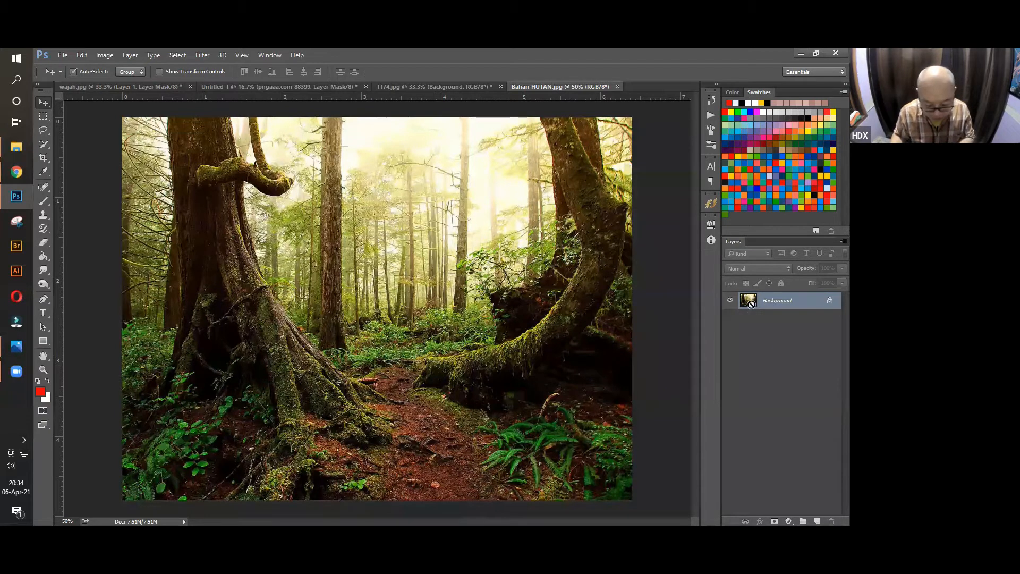
Duplicate the forest background layer and apply a Gaussian Blur with a 7-pixel radius to the copy.
{"action": "key", "text": "ctrl+j"}
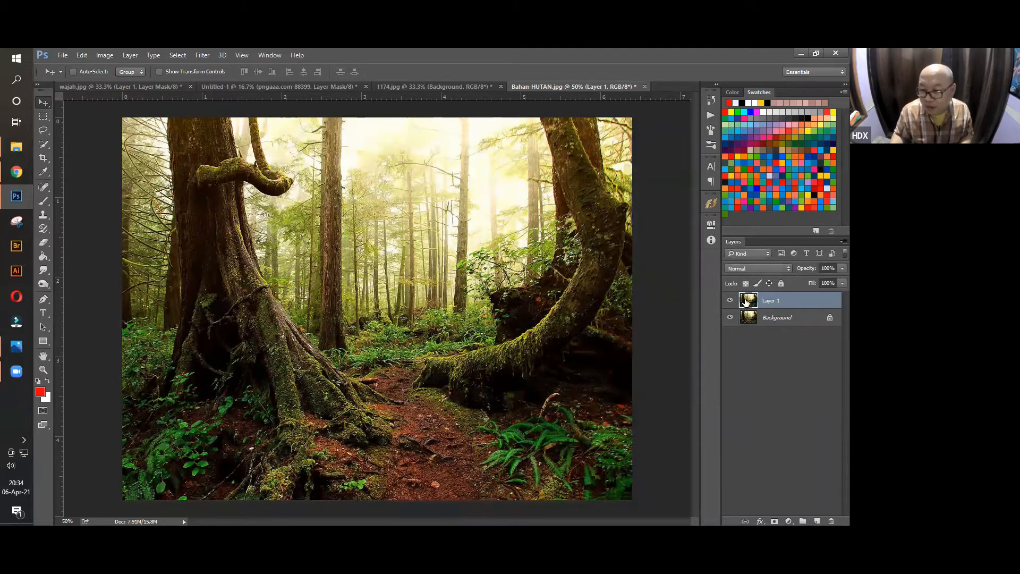
{"action": "left_click", "coordinate": [206, 56]}
{"action": "mouse_move", "coordinate": [225, 175]}
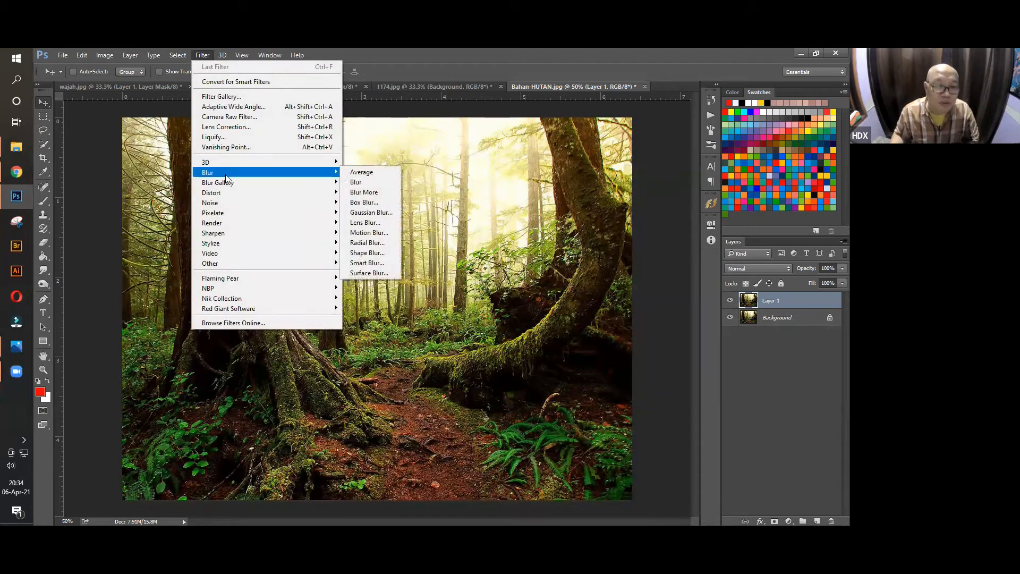
{"action": "left_click", "coordinate": [389, 213]}
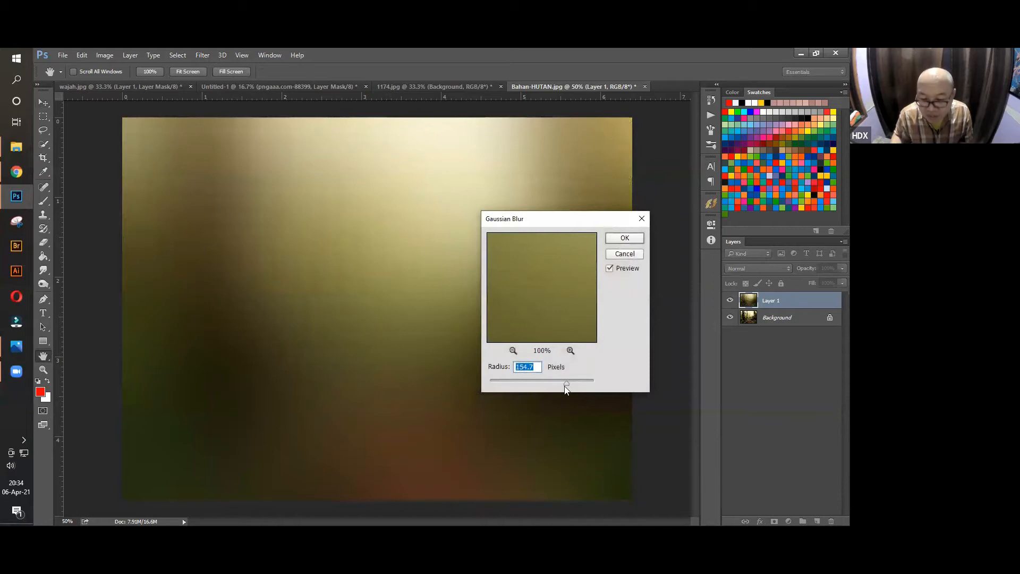
{"action": "left_click_drag", "start_coordinate": [510, 378], "coordinate": [525, 388]}
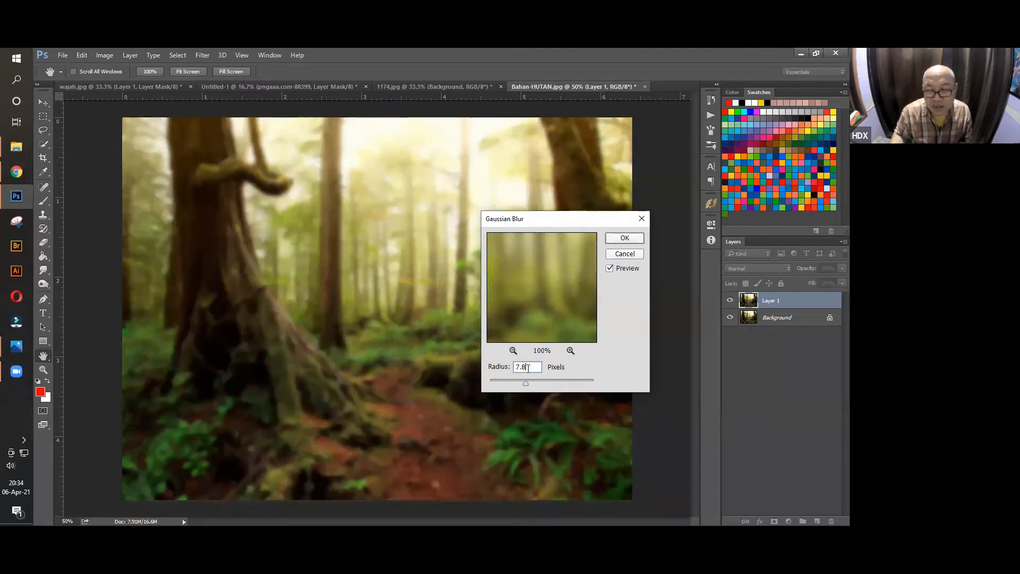
{"action": "type", "text": "7"}
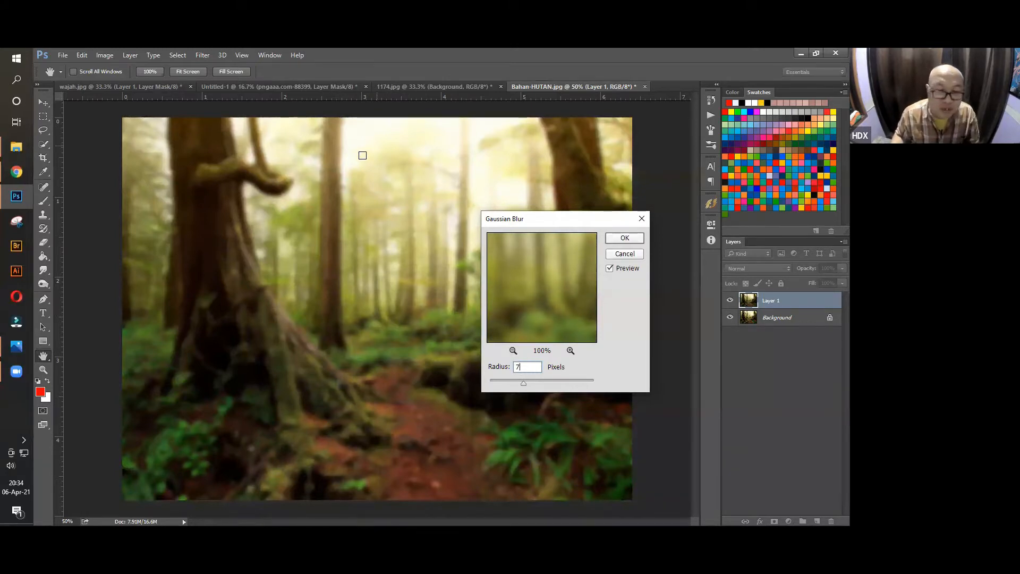
{"action": "left_click", "coordinate": [624, 238]}
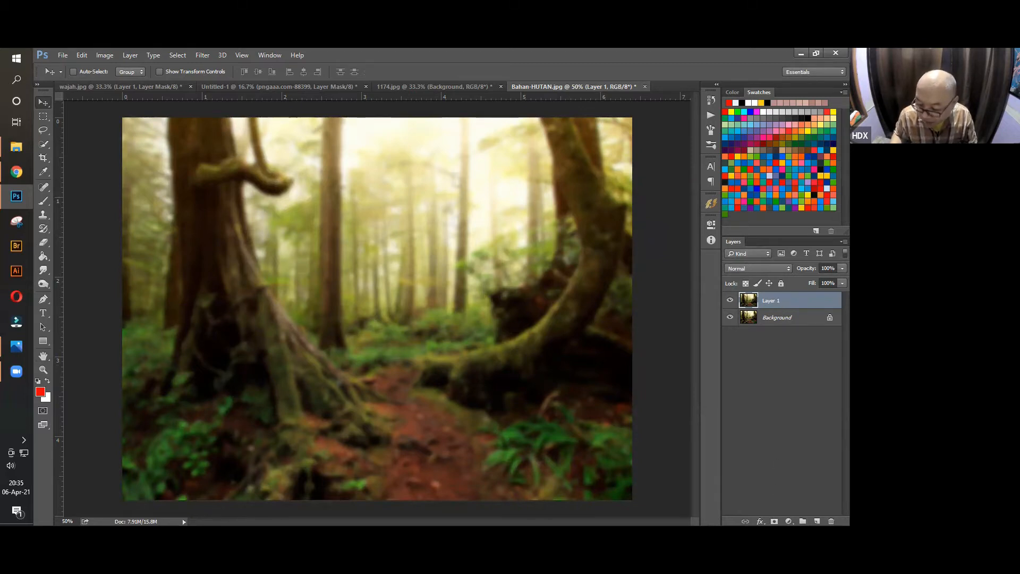
Add a layer mask to the blurred layer and paint black over the large left trunk and the curved right trunk to reveal them sharply.
{"action": "left_click", "coordinate": [774, 522]}
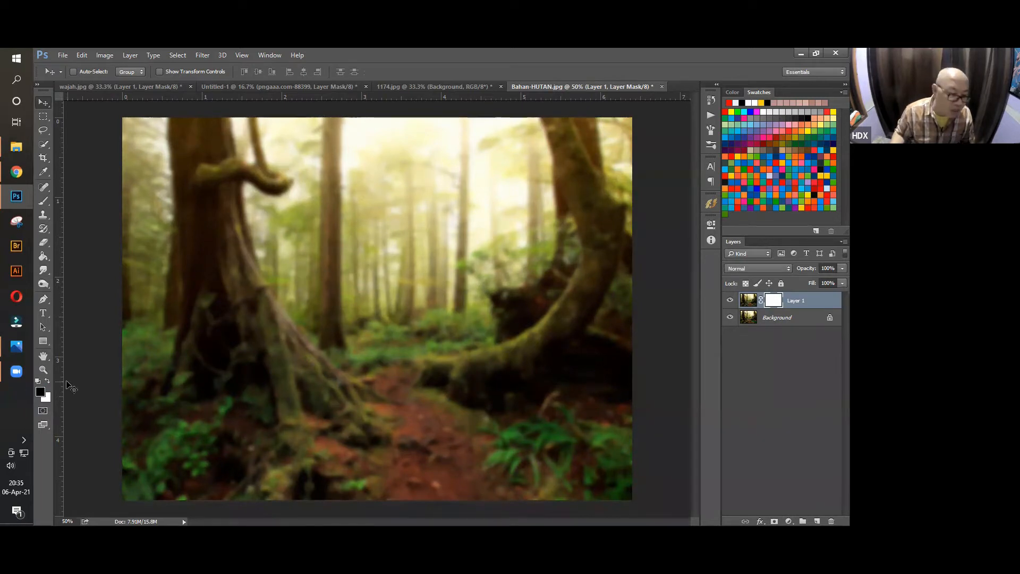
{"action": "left_click", "coordinate": [43, 201]}
{"action": "key", "text": "bracketleft"}
{"action": "key", "text": "bracketleft"}
{"action": "key", "text": "bracketleft"}
{"action": "key", "text": "bracketleft"}
{"action": "mouse_move", "coordinate": [200, 141]}
{"action": "left_mouse_down"}
{"action": "mouse_move", "coordinate": [207, 215]}
{"action": "mouse_move", "coordinate": [199, 147]}
{"action": "mouse_move", "coordinate": [209, 193]}
{"action": "mouse_move", "coordinate": [212, 132]}
{"action": "mouse_move", "coordinate": [220, 230]}
{"action": "mouse_move", "coordinate": [220, 196]}
{"action": "mouse_move", "coordinate": [242, 307]}
{"action": "mouse_move", "coordinate": [238, 276]}
{"action": "mouse_move", "coordinate": [280, 343]}
{"action": "mouse_move", "coordinate": [268, 317]}
{"action": "mouse_move", "coordinate": [336, 395]}
{"action": "mouse_move", "coordinate": [285, 345]}
{"action": "mouse_move", "coordinate": [268, 346]}
{"action": "mouse_move", "coordinate": [276, 397]}
{"action": "mouse_move", "coordinate": [217, 278]}
{"action": "mouse_move", "coordinate": [214, 345]}
{"action": "mouse_move", "coordinate": [207, 364]}
{"action": "mouse_move", "coordinate": [205, 310]}
{"action": "mouse_move", "coordinate": [191, 378]}
{"action": "mouse_move", "coordinate": [203, 219]}
{"action": "mouse_move", "coordinate": [203, 237]}
{"action": "mouse_move", "coordinate": [187, 140]}
{"action": "mouse_move", "coordinate": [195, 146]}
{"action": "mouse_move", "coordinate": [207, 121]}
{"action": "mouse_move", "coordinate": [229, 347]}
{"action": "mouse_move", "coordinate": [342, 381]}
{"action": "left_mouse_up"}
{"action": "key", "text": "bracketleft"}
{"action": "key", "text": "bracketleft"}
{"action": "mouse_move", "coordinate": [489, 364]}
{"action": "left_mouse_down"}
{"action": "mouse_move", "coordinate": [513, 356]}
{"action": "mouse_move", "coordinate": [489, 378]}
{"action": "mouse_move", "coordinate": [527, 367]}
{"action": "mouse_move", "coordinate": [593, 273]}
{"action": "mouse_move", "coordinate": [582, 288]}
{"action": "mouse_move", "coordinate": [601, 208]}
{"action": "mouse_move", "coordinate": [606, 226]}
{"action": "mouse_move", "coordinate": [612, 217]}
{"action": "mouse_move", "coordinate": [552, 112]}
{"action": "mouse_move", "coordinate": [597, 250]}
{"action": "mouse_move", "coordinate": [597, 221]}
{"action": "mouse_move", "coordinate": [596, 277]}
{"action": "left_mouse_up"}
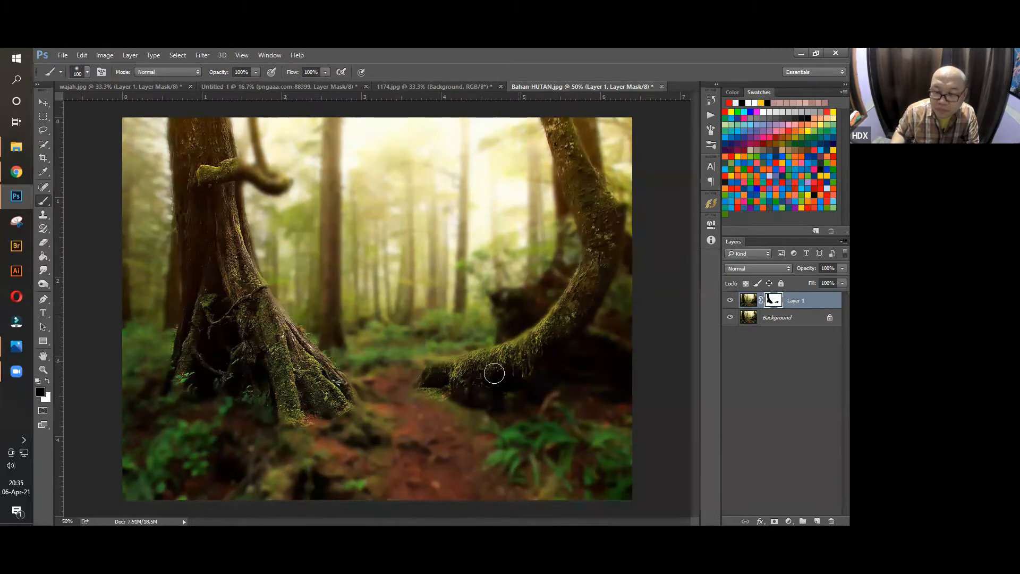
Paint black on the mask with a much larger brush to bring back the sharp foreground ground, roots and ferns.
{"action": "key", "text": "bracketright"}
{"action": "key", "text": "bracketright"}
{"action": "key", "text": "bracketright"}
{"action": "key", "text": "bracketright"}
{"action": "key", "text": "bracketright"}
{"action": "key", "text": "bracketright"}
{"action": "key", "text": "bracketright"}
{"action": "key", "text": "bracketright"}
{"action": "key", "text": "bracketright"}
{"action": "key", "text": "bracketright"}
{"action": "mouse_move", "coordinate": [135, 453]}
{"action": "left_mouse_down"}
{"action": "mouse_move", "coordinate": [658, 464]}
{"action": "mouse_move", "coordinate": [494, 468]}
{"action": "left_mouse_up"}
Reveal the sharp hanging branch of the left tree on the mask, using a small brush of about 35 to 50 pixels.
{"action": "key", "text": "bracketleft"}
{"action": "key", "text": "bracketleft"}
{"action": "key", "text": "bracketleft"}
{"action": "key", "text": "bracketleft"}
{"action": "key", "text": "bracketleft"}
{"action": "key", "text": "bracketleft"}
{"action": "key", "text": "bracketleft"}
{"action": "key", "text": "bracketleft"}
{"action": "key", "text": "bracketleft"}
{"action": "key", "text": "bracketleft"}
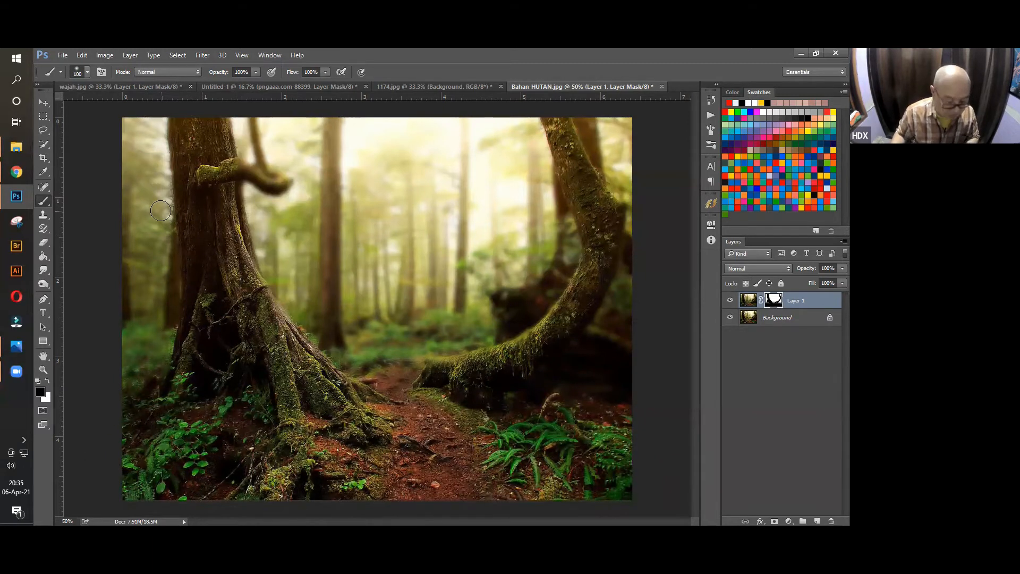
{"action": "key", "text": "x"}
{"action": "key", "text": "bracketleft"}
{"action": "key", "text": "bracketleft"}
{"action": "key", "text": "bracketleft"}
{"action": "key", "text": "bracketleft"}
{"action": "key", "text": "bracketleft"}
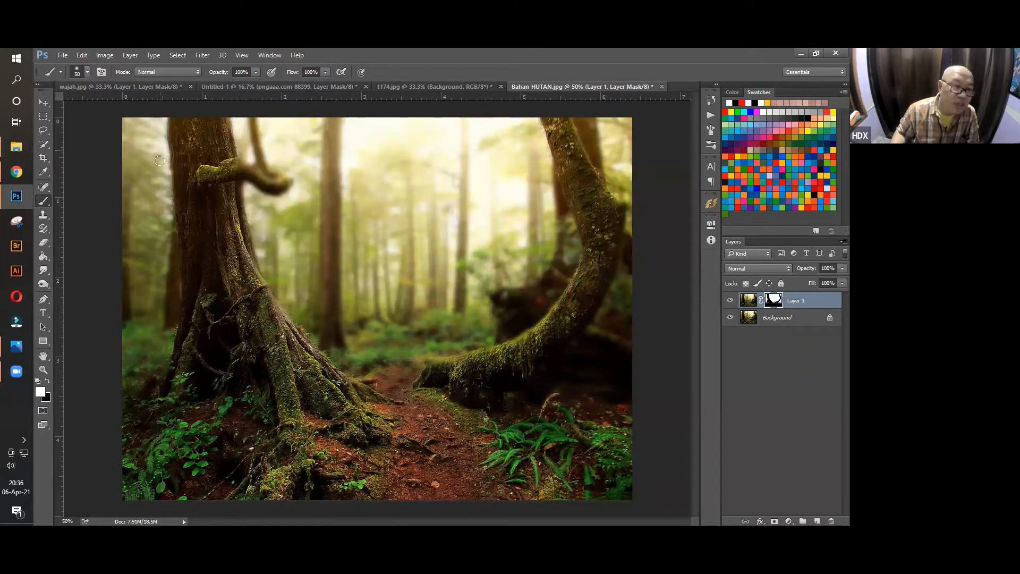
{"action": "key", "text": "x"}
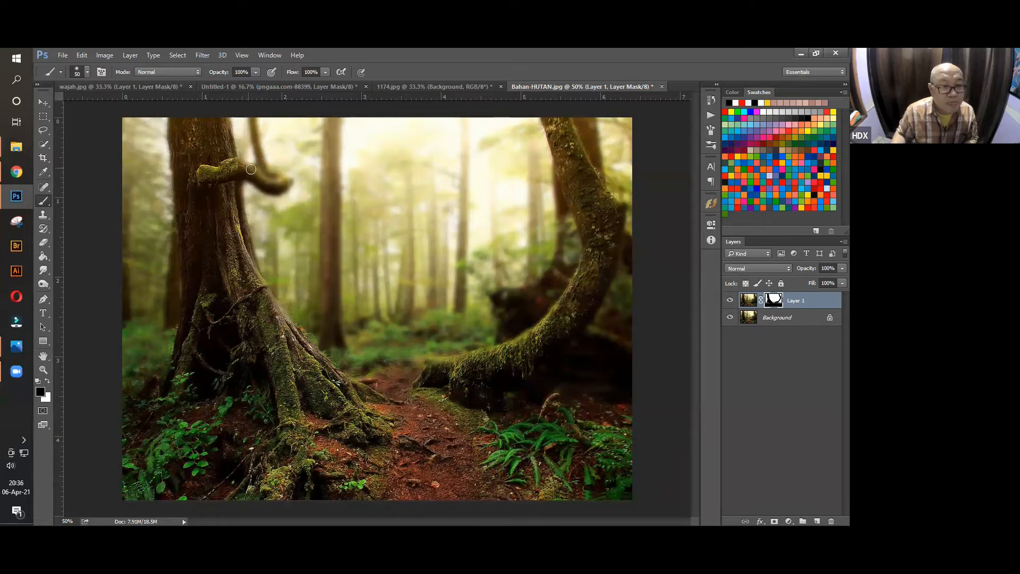
{"action": "mouse_move", "coordinate": [284, 181]}
{"action": "left_mouse_down"}
{"action": "mouse_move", "coordinate": [259, 167]}
{"action": "mouse_move", "coordinate": [251, 124]}
{"action": "left_mouse_up"}
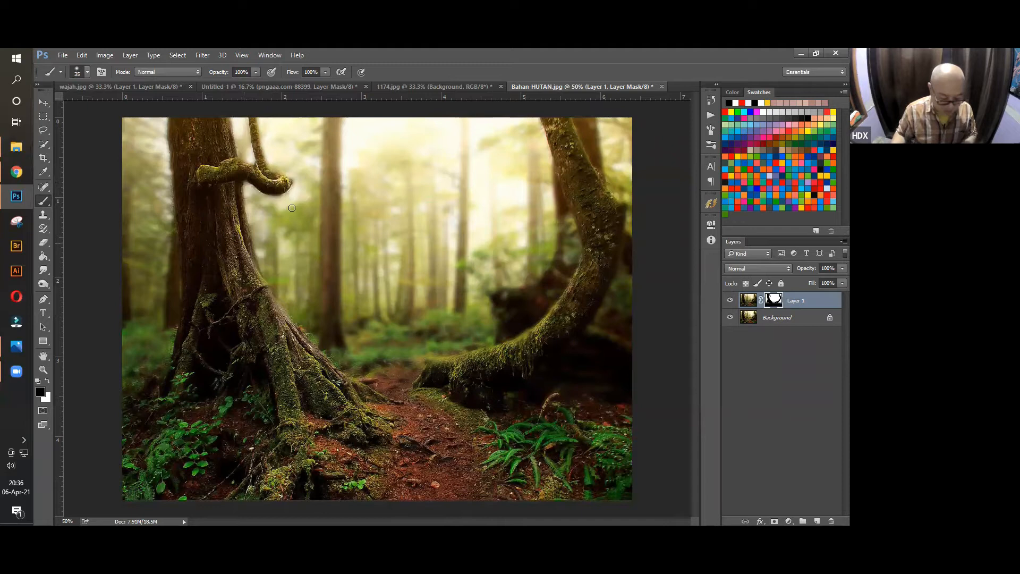
{"action": "key", "text": "x"}
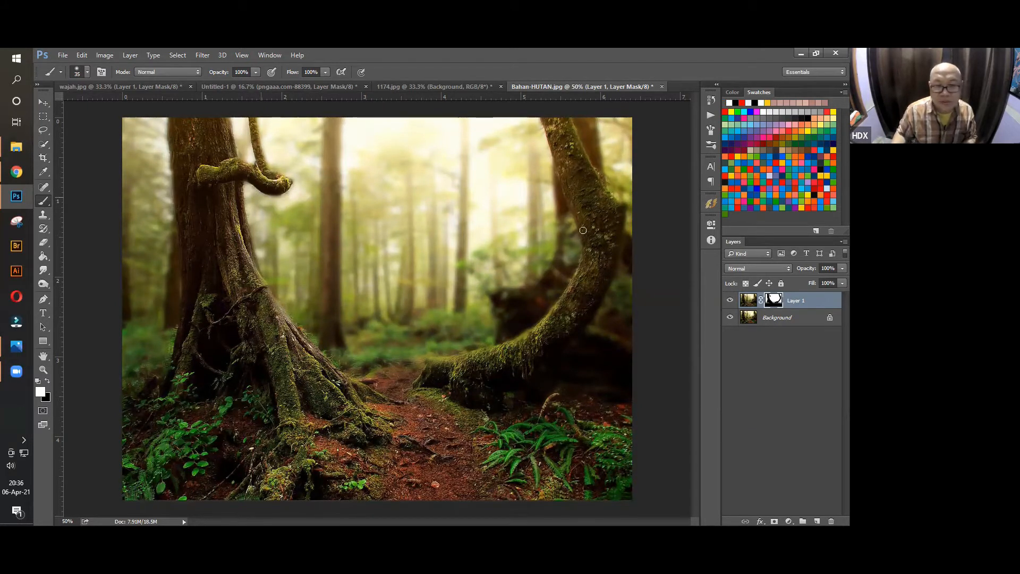
{"action": "key", "text": "x"}
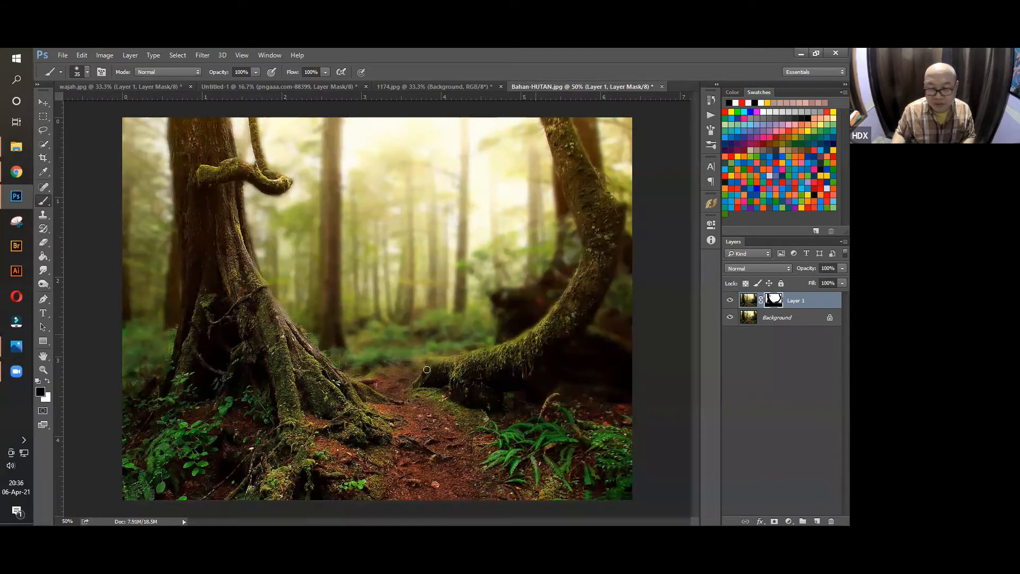
Compare the forest image with and without the masked blur layer by toggling its visibility.
{"action": "left_click", "coordinate": [43, 102]}
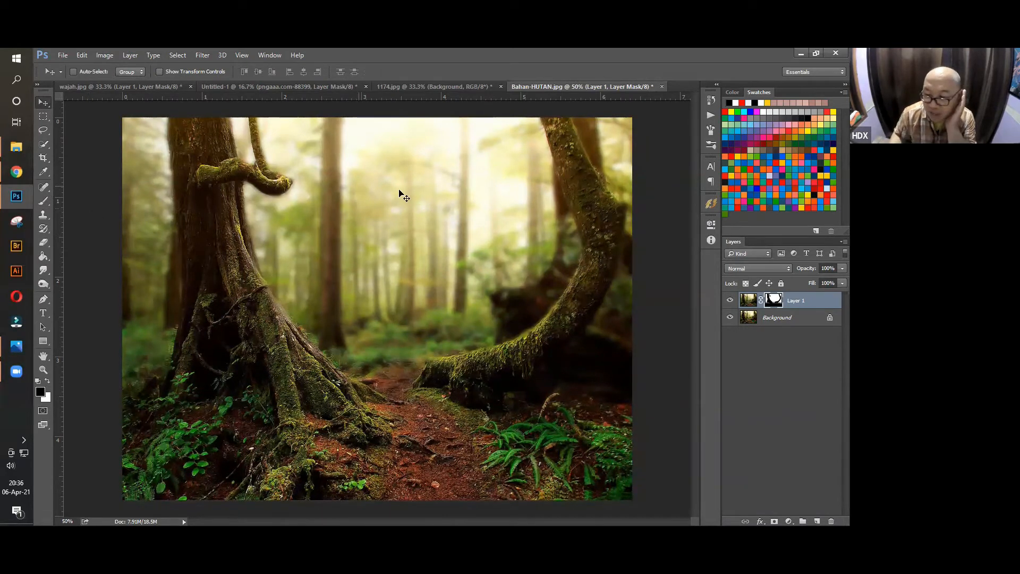
{"action": "left_click", "coordinate": [732, 302]}
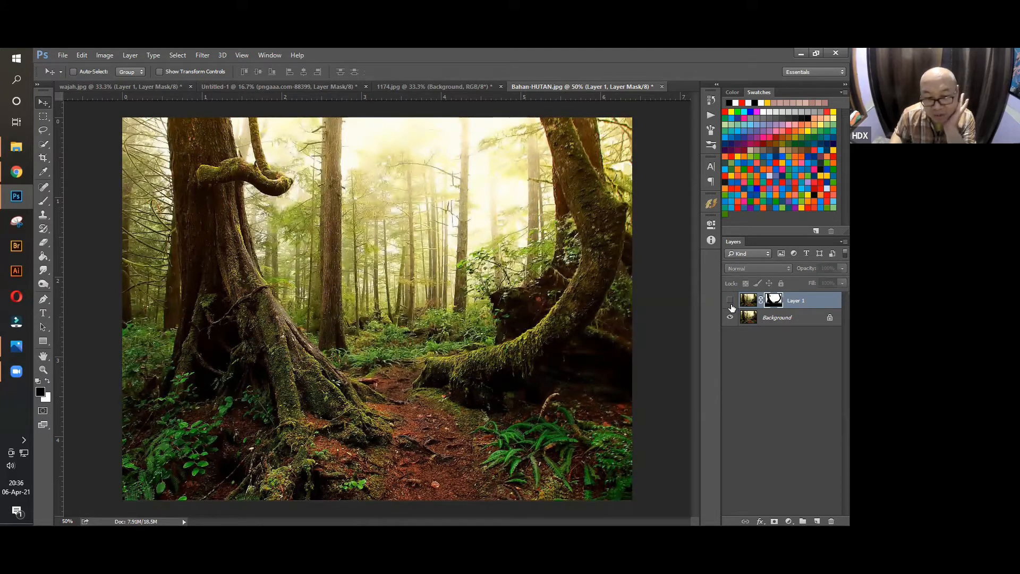
{"action": "left_click", "coordinate": [730, 301]}
Place the Bahan-MODEL image file above the blurred layer and scale it proportionally to about 23.4%.
{"action": "left_click", "coordinate": [748, 301]}
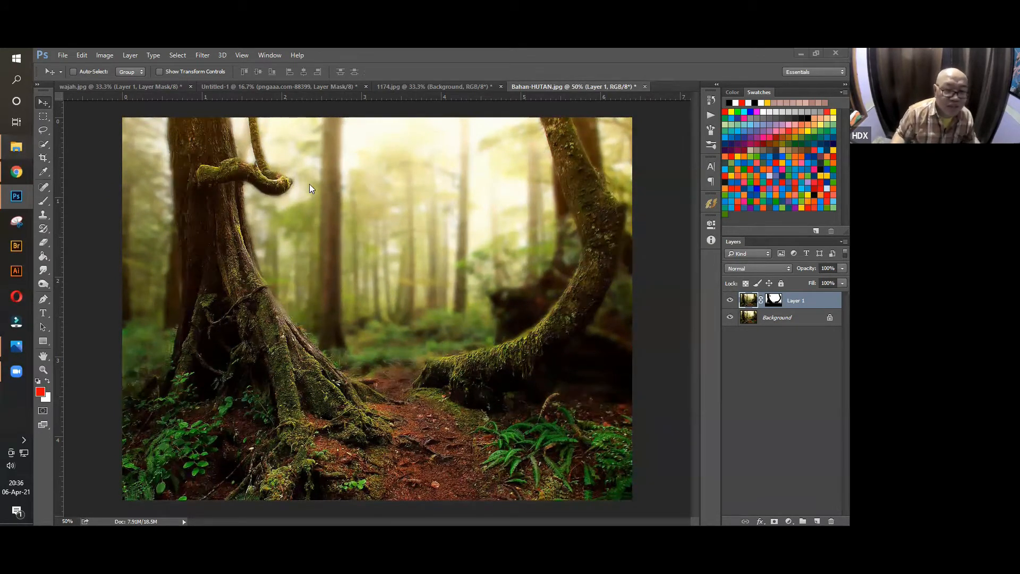
{"action": "left_click", "coordinate": [16, 147]}
{"action": "left_click_drag", "start_coordinate": [287, 180], "coordinate": [431, 285]}
{"action": "left_click_drag", "start_coordinate": [332, 248], "coordinate": [331, 250]}
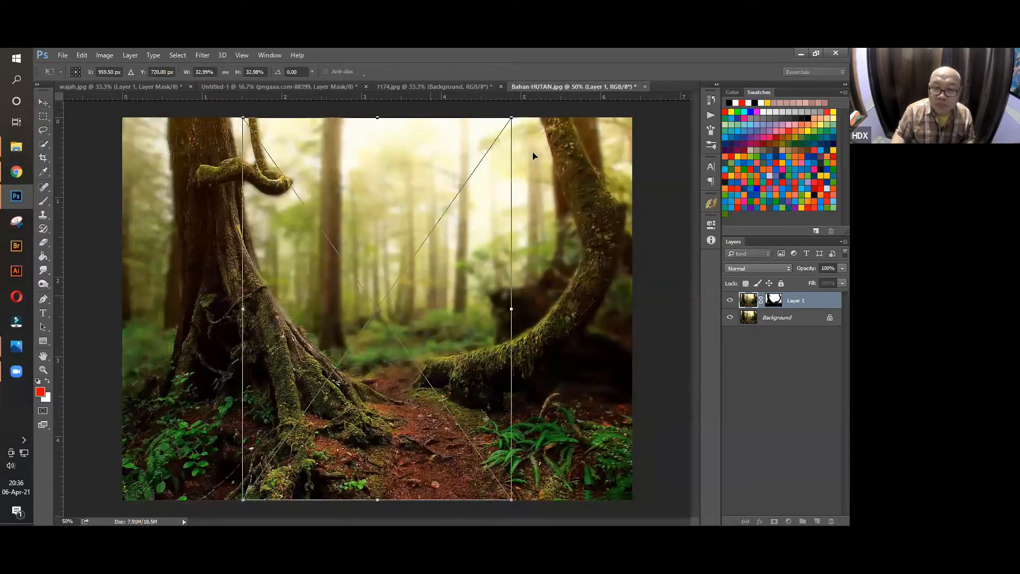
{"action": "left_click_drag", "start_coordinate": [537, 147], "coordinate": [424, 308]}
{"action": "mouse_move", "coordinate": [329, 399]}
{"action": "left_mouse_down"}
{"action": "mouse_move", "coordinate": [350, 281]}
{"action": "mouse_move", "coordinate": [350, 293]}
{"action": "left_mouse_up"}
{"action": "left_click_drag", "start_coordinate": [441, 204], "coordinate": [467, 168]}
{"action": "left_click_drag", "start_coordinate": [378, 306], "coordinate": [394, 326]}
{"action": "left_click_drag", "start_coordinate": [484, 187], "coordinate": [495, 172]}
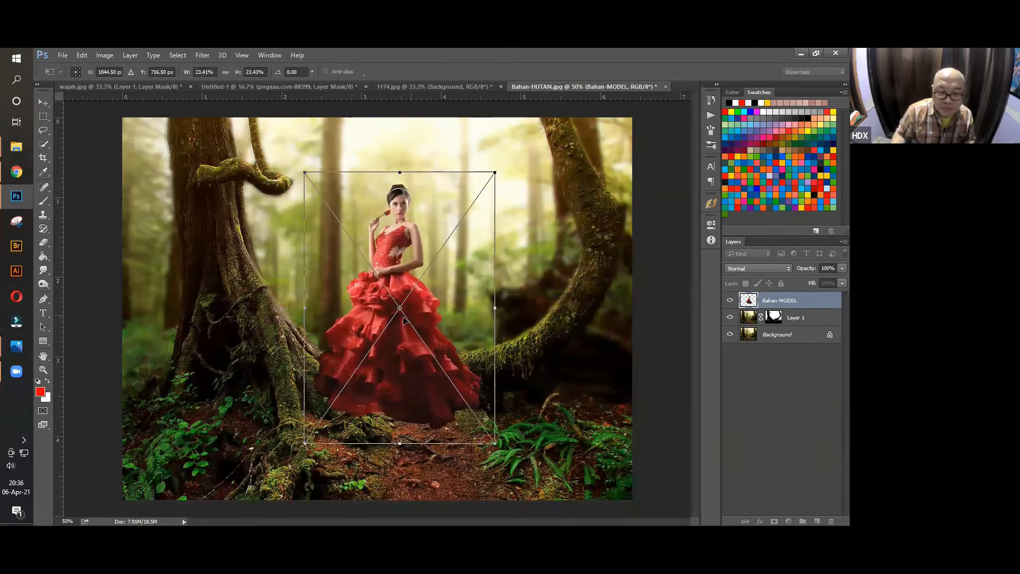
Position the model on the path between the two trees and commit the placement.
{"action": "left_click_drag", "start_coordinate": [408, 313], "coordinate": [402, 314]}
{"action": "key", "text": "Return"}
{"action": "left_click_drag", "start_coordinate": [389, 299], "coordinate": [388, 299]}
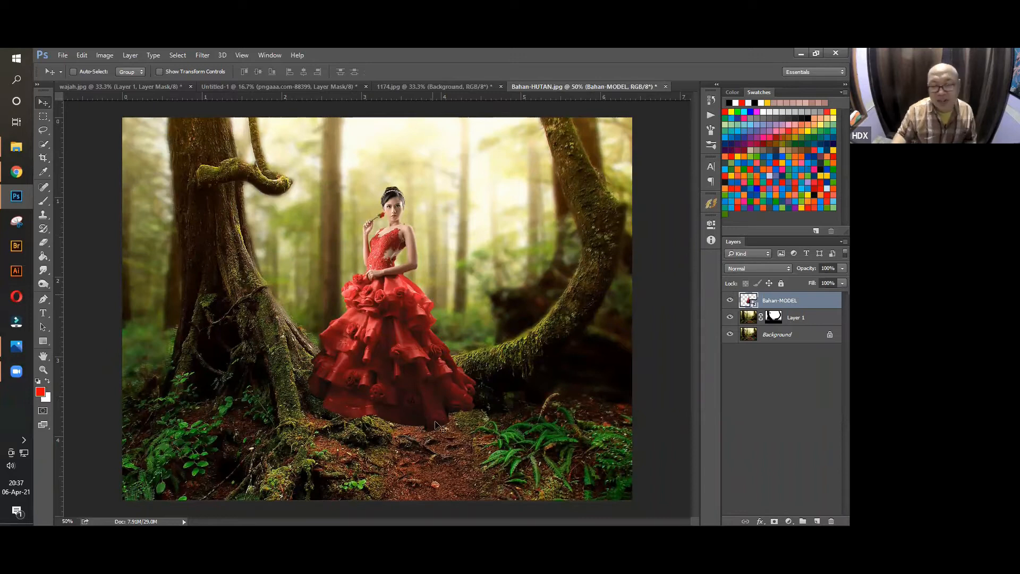
{"action": "mouse_move", "coordinate": [400, 292]}
{"action": "left_mouse_down"}
{"action": "mouse_move", "coordinate": [403, 302]}
{"action": "mouse_move", "coordinate": [395, 294]}
{"action": "left_mouse_up"}
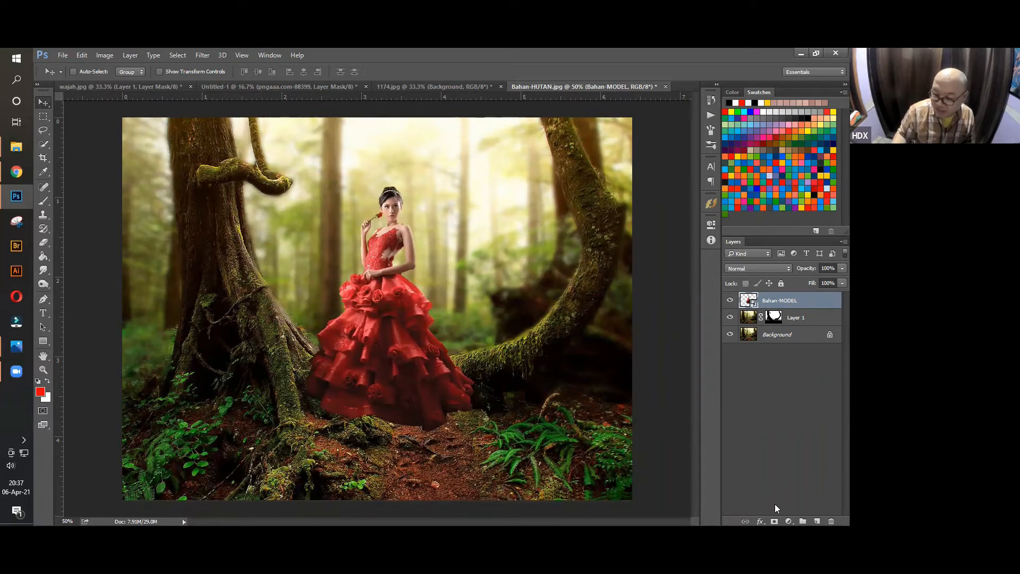
Add a layer mask to the model layer and paint black over the dress's left edge so the tree roots overlap it.
{"action": "left_click", "coordinate": [774, 521]}
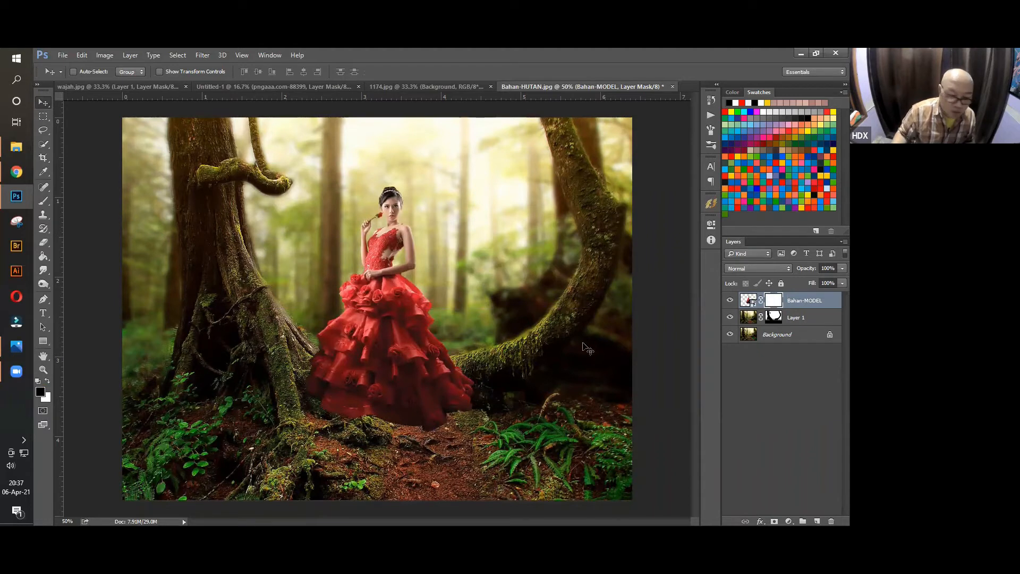
{"action": "left_click", "coordinate": [43, 201]}
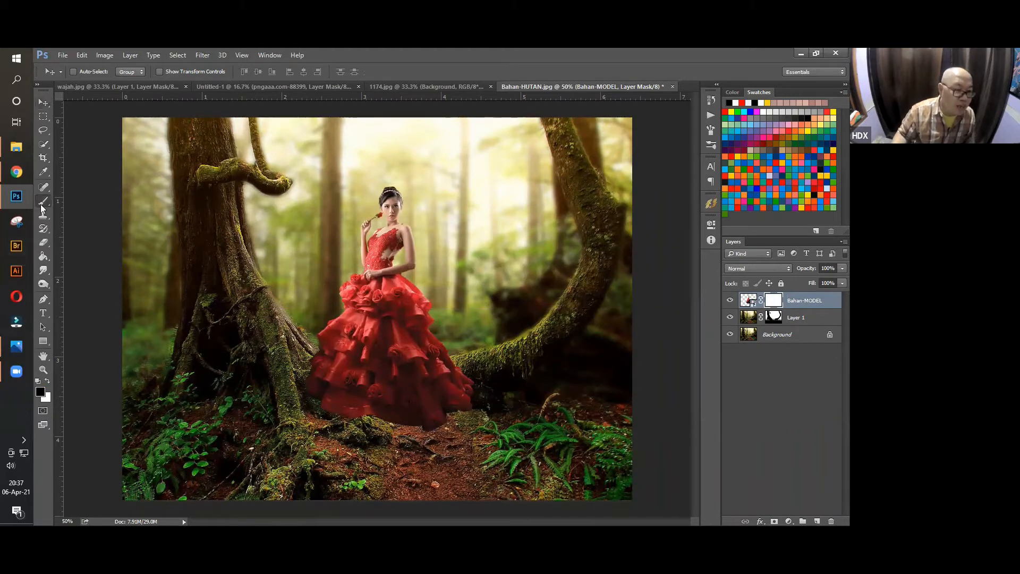
{"action": "key", "text": "bracketright"}
{"action": "key", "text": "bracketright"}
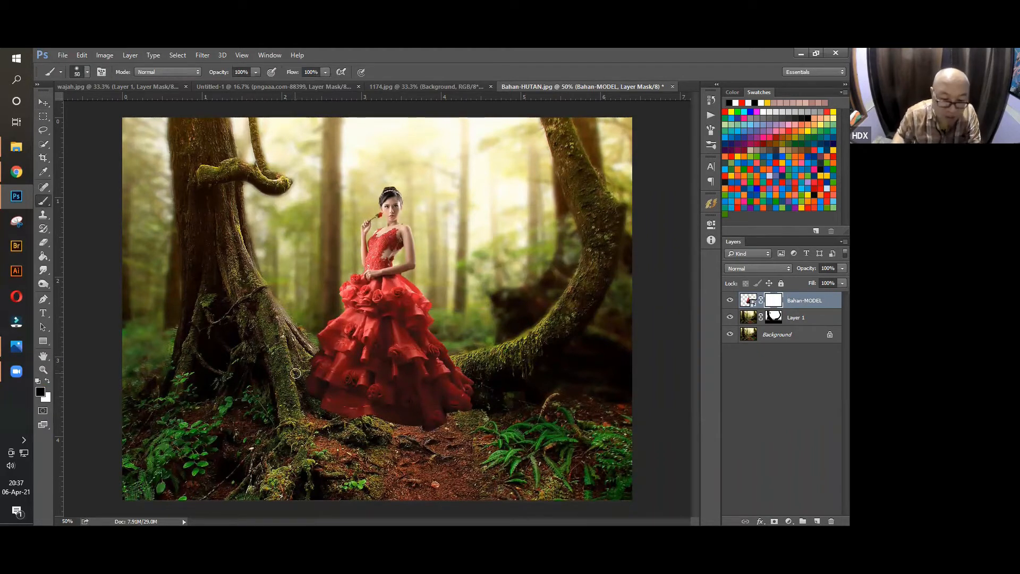
{"action": "mouse_move", "coordinate": [299, 364]}
{"action": "left_mouse_down"}
{"action": "mouse_move", "coordinate": [332, 406]}
{"action": "mouse_move", "coordinate": [307, 357]}
{"action": "mouse_move", "coordinate": [315, 363]}
{"action": "mouse_move", "coordinate": [379, 435]}
{"action": "mouse_move", "coordinate": [310, 358]}
{"action": "mouse_move", "coordinate": [360, 416]}
{"action": "left_mouse_up"}
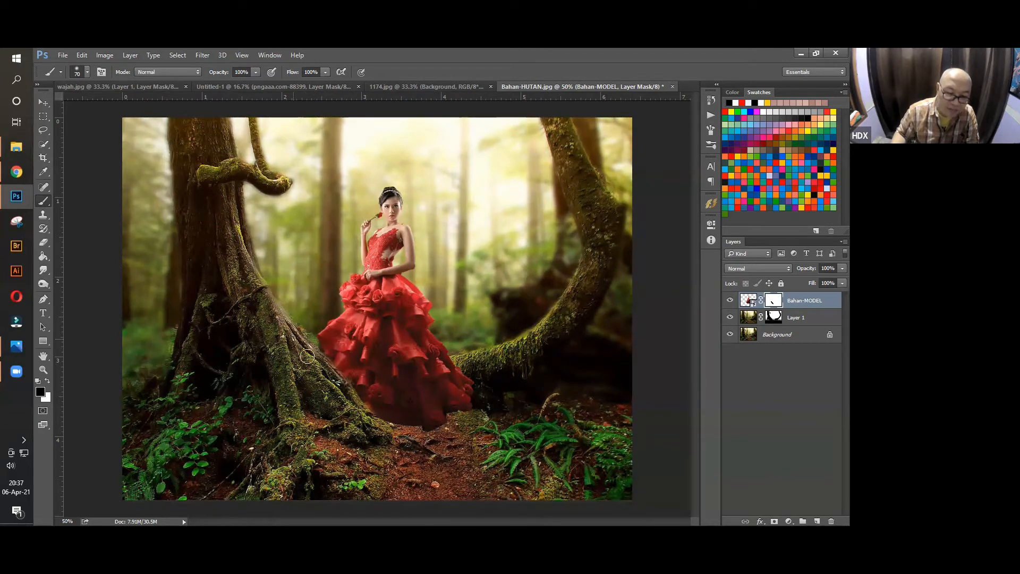
{"action": "mouse_move", "coordinate": [241, 298]}
{"action": "left_mouse_down"}
{"action": "mouse_move", "coordinate": [220, 265]}
{"action": "mouse_move", "coordinate": [237, 305]}
{"action": "mouse_move", "coordinate": [268, 295]}
{"action": "mouse_move", "coordinate": [364, 417]}
{"action": "left_mouse_up"}
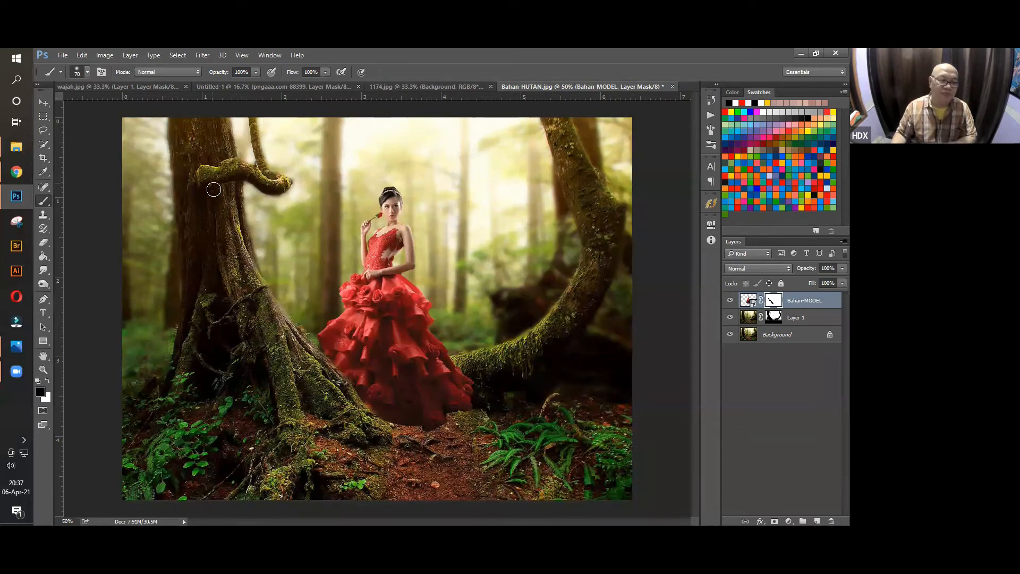
{"action": "left_click", "coordinate": [44, 102]}
{"action": "left_click", "coordinate": [749, 301]}
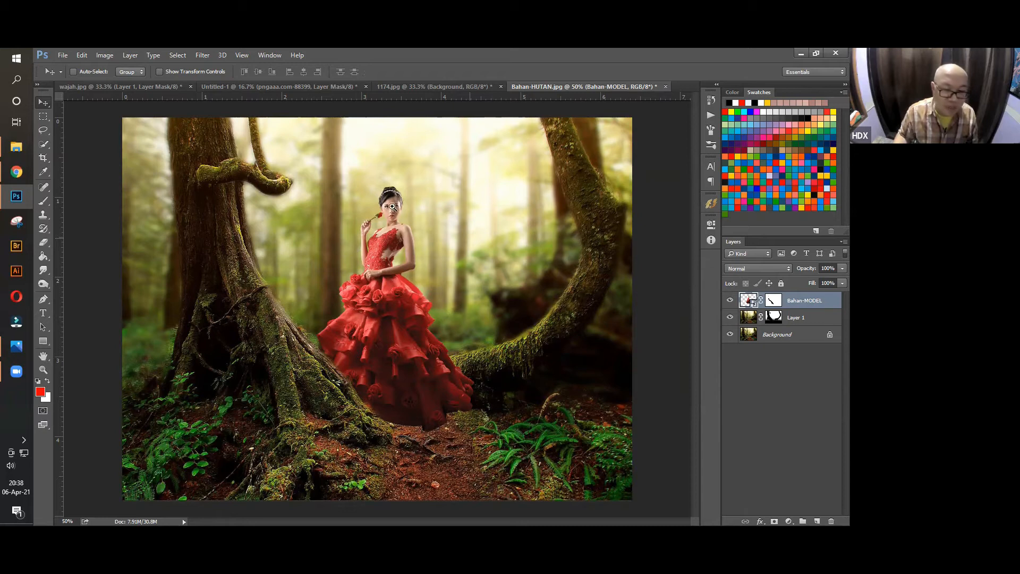
Examine at closer zoom how the model's face, edges and dress blend with the forest.
{"action": "left_click_drag", "start_coordinate": [439, 235], "coordinate": [72, 261]}
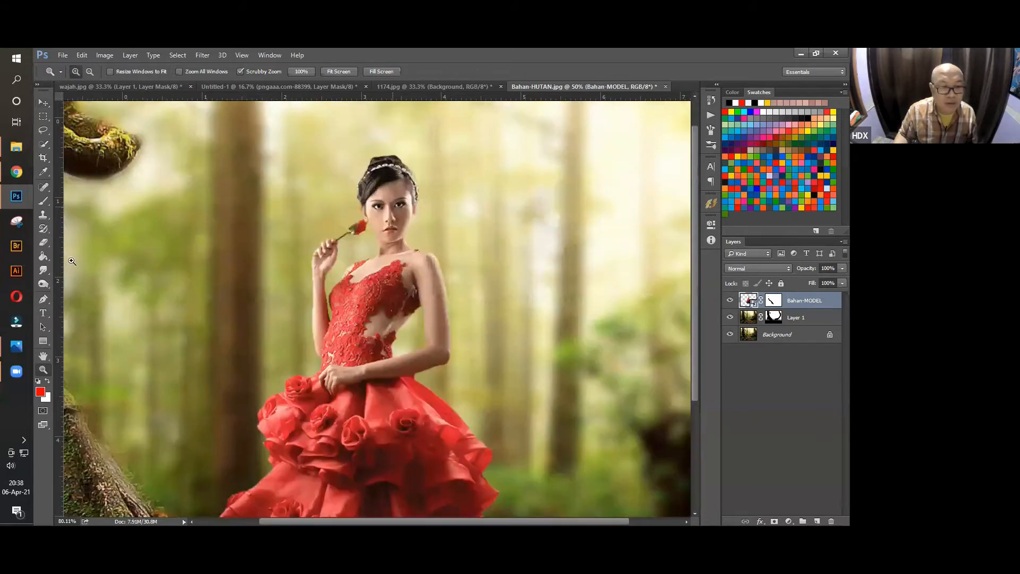
{"action": "left_click_drag", "start_coordinate": [221, 123], "coordinate": [280, 301]}
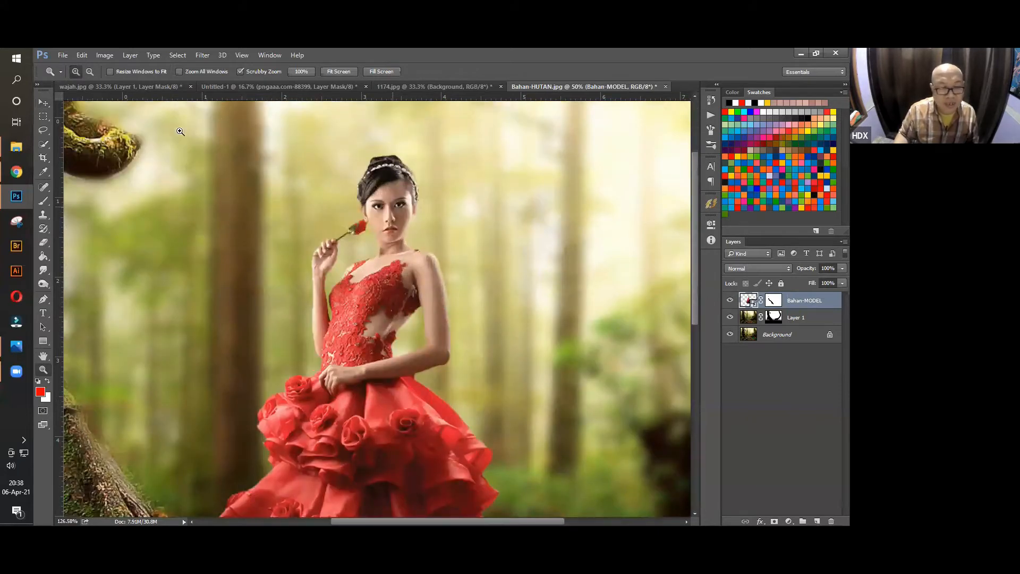
{"action": "left_click_drag", "start_coordinate": [262, 109], "coordinate": [174, 200]}
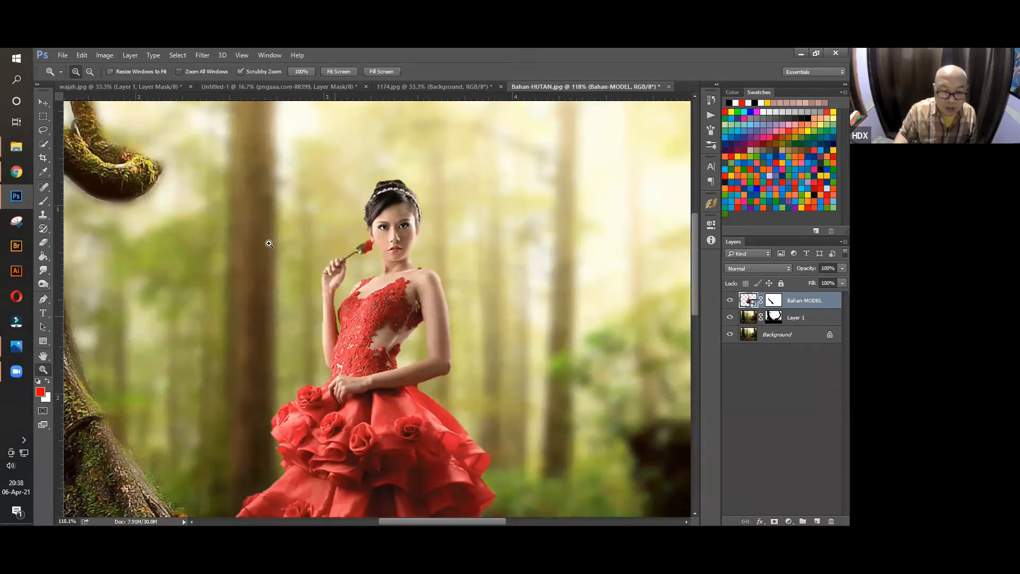
{"action": "left_click_drag", "start_coordinate": [258, 202], "coordinate": [186, 168]}
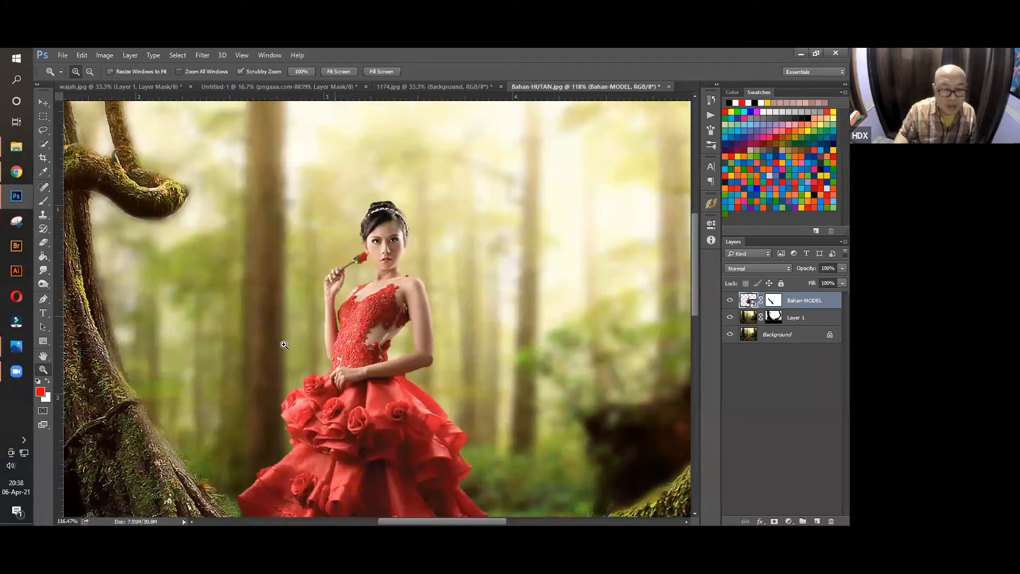
{"action": "left_click_drag", "start_coordinate": [282, 344], "coordinate": [121, 250]}
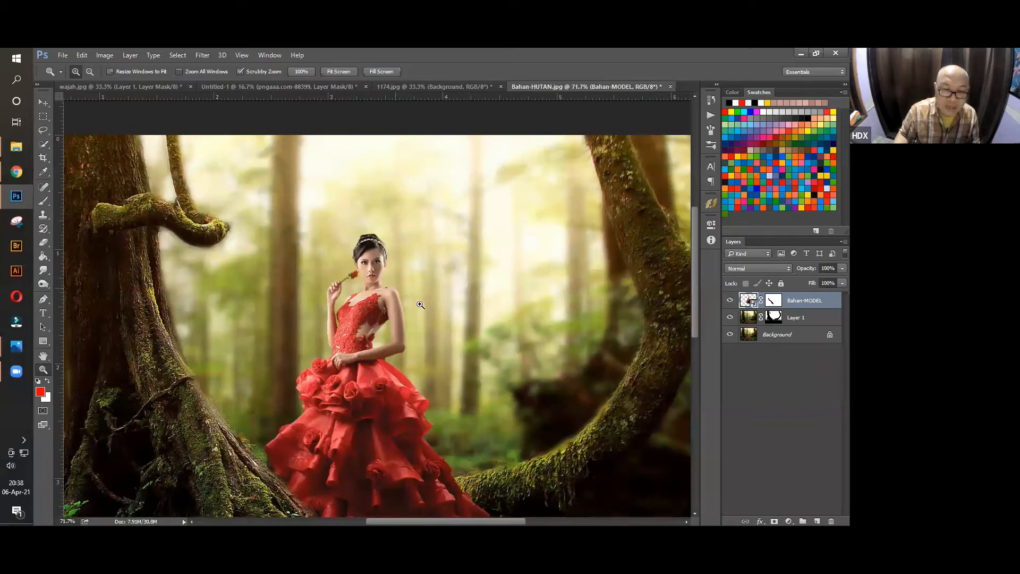
{"action": "left_click_drag", "start_coordinate": [333, 293], "coordinate": [256, 241]}
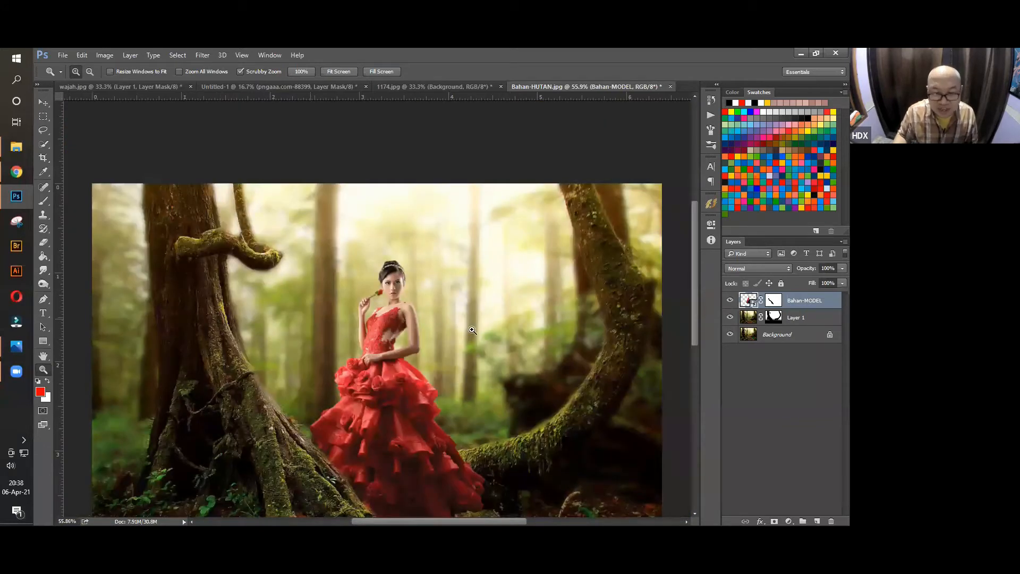
{"action": "scroll", "coordinate": [472, 329], "scroll_direction": "down", "scroll_amount": 3}
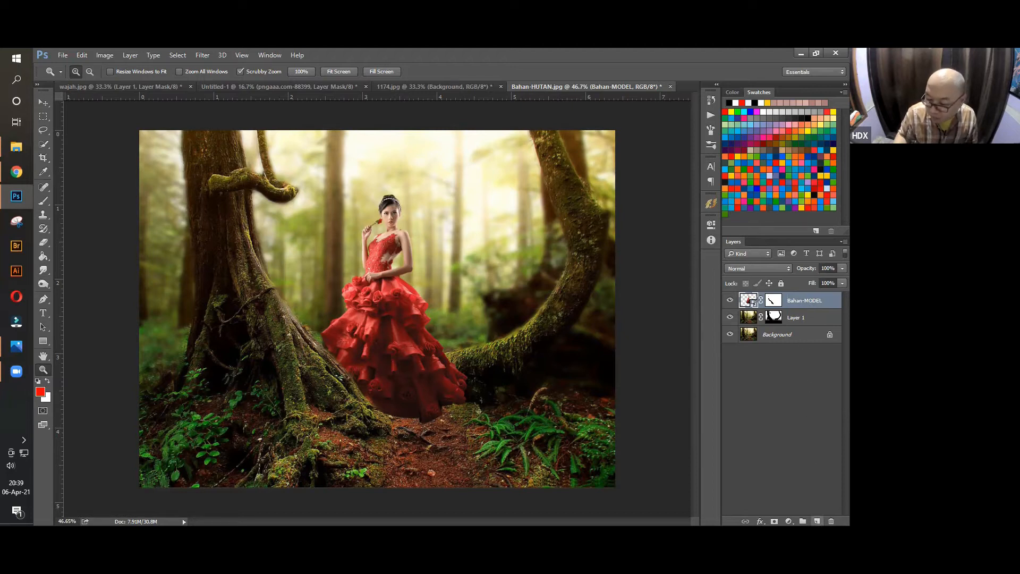
Create a new layer named bayangan and move it directly beneath the Bahan-MODEL layer.
{"action": "left_click", "coordinate": [816, 521]}
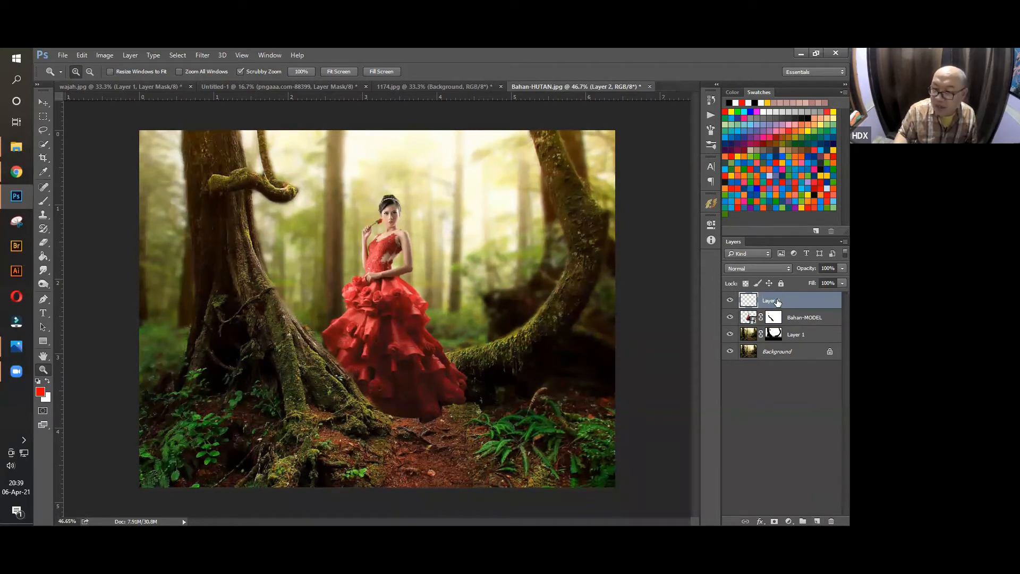
{"action": "type", "text": "bayangan"}
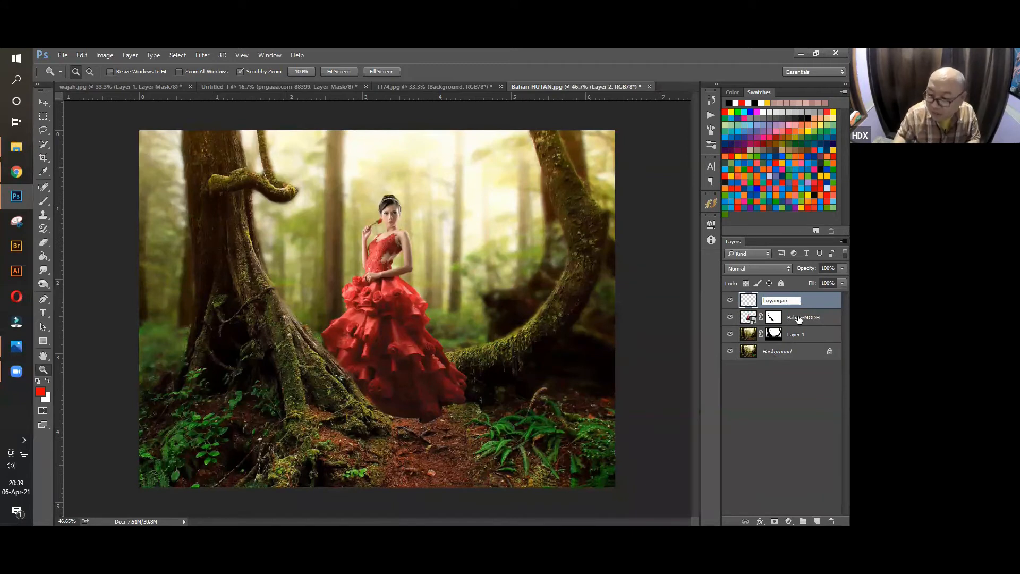
{"action": "left_click", "coordinate": [798, 319]}
{"action": "left_click", "coordinate": [803, 301]}
{"action": "left_click_drag", "start_coordinate": [802, 301], "coordinate": [803, 326]}
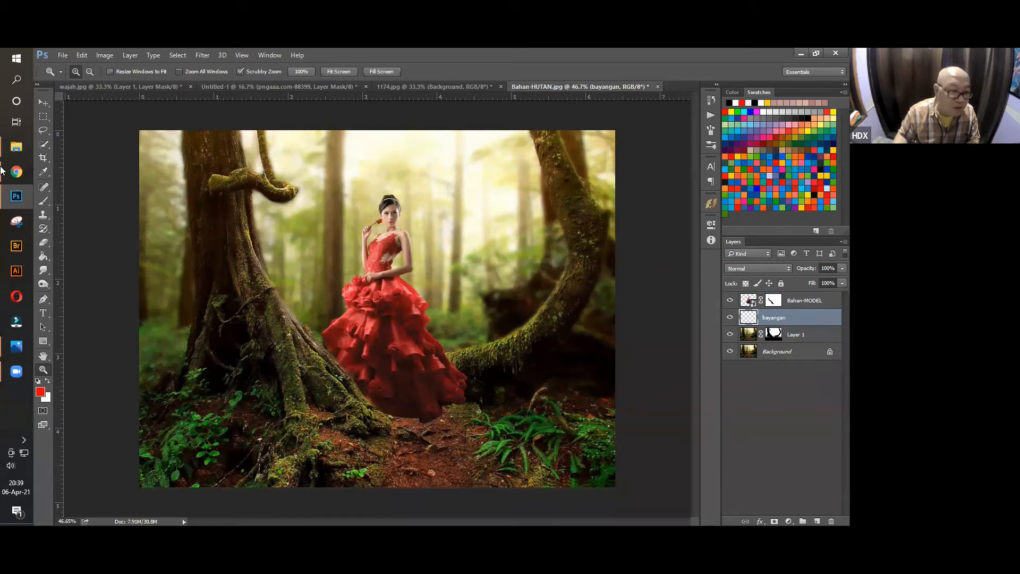
Paint a black shadow on the bayangan layer with a 300 px brush, running from the dress hem diagonally down to the right across the ground.
{"action": "left_click", "coordinate": [42, 202]}
{"action": "key", "text": "d"}
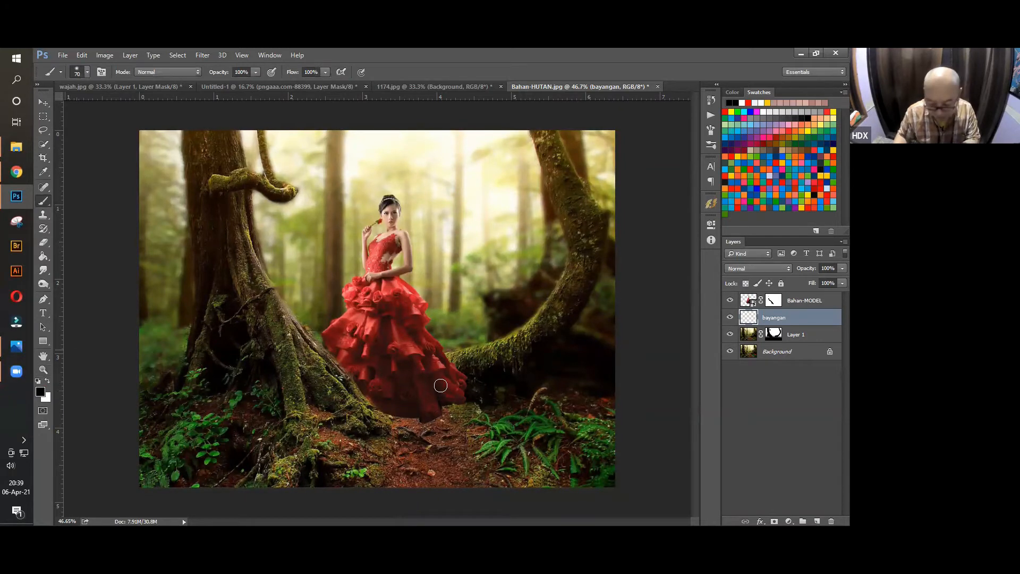
{"action": "key", "text": "bracketright"}
{"action": "key", "text": "bracketright"}
{"action": "key", "text": "bracketright"}
{"action": "key", "text": "bracketright"}
{"action": "key", "text": "bracketright"}
{"action": "key", "text": "bracketright"}
{"action": "key", "text": "bracketright"}
{"action": "key", "text": "bracketright"}
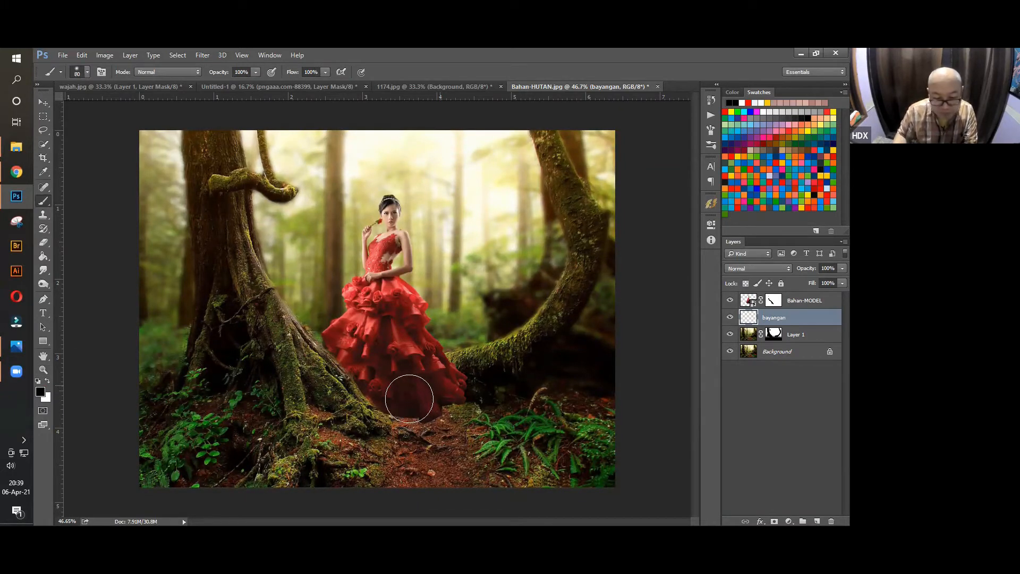
{"action": "key", "text": "bracketright"}
{"action": "key", "text": "bracketleft"}
{"action": "key", "text": "bracketleft"}
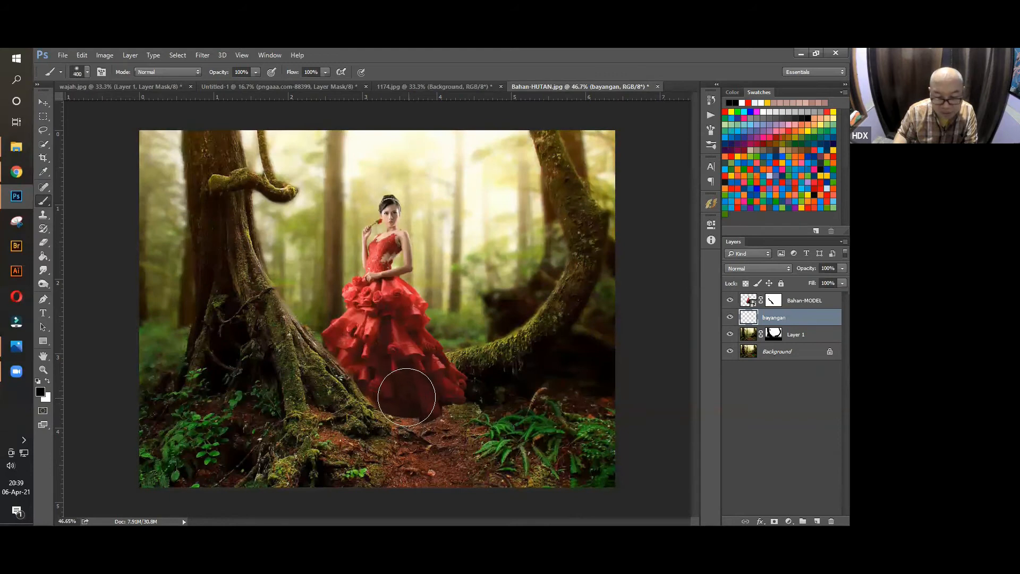
{"action": "mouse_move", "coordinate": [522, 438]}
{"action": "left_mouse_down"}
{"action": "mouse_move", "coordinate": [651, 486]}
{"action": "mouse_move", "coordinate": [435, 464]}
{"action": "mouse_move", "coordinate": [408, 415]}
{"action": "mouse_move", "coordinate": [464, 423]}
{"action": "mouse_move", "coordinate": [463, 412]}
{"action": "mouse_move", "coordinate": [590, 456]}
{"action": "mouse_move", "coordinate": [420, 411]}
{"action": "left_mouse_up"}
Lower the bayangan layer's opacity to 62%.
{"action": "left_click", "coordinate": [43, 104]}
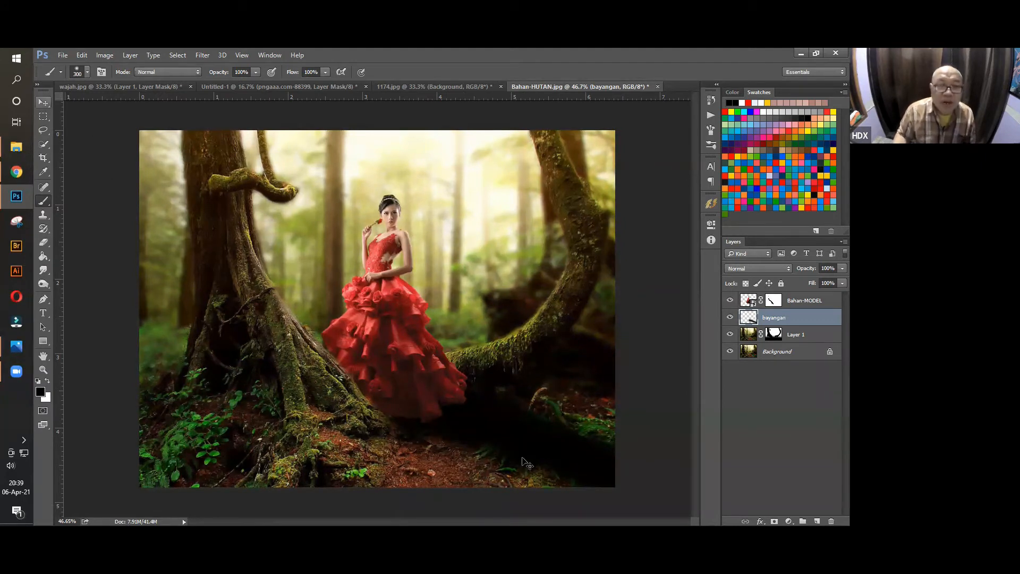
{"action": "left_click", "coordinate": [833, 269]}
{"action": "left_click_drag", "start_coordinate": [821, 280], "coordinate": [823, 283]}
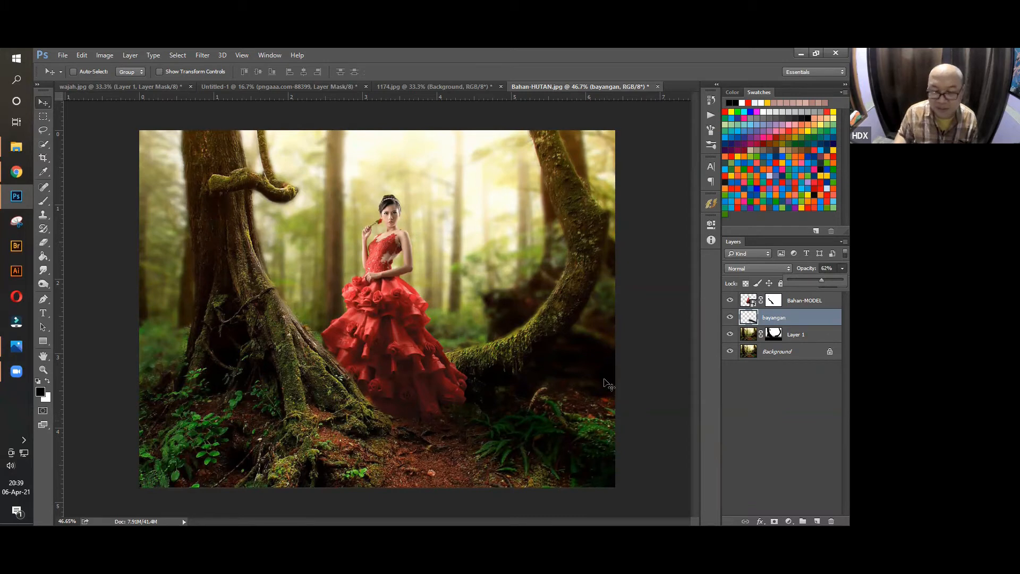
{"action": "left_click", "coordinate": [43, 200]}
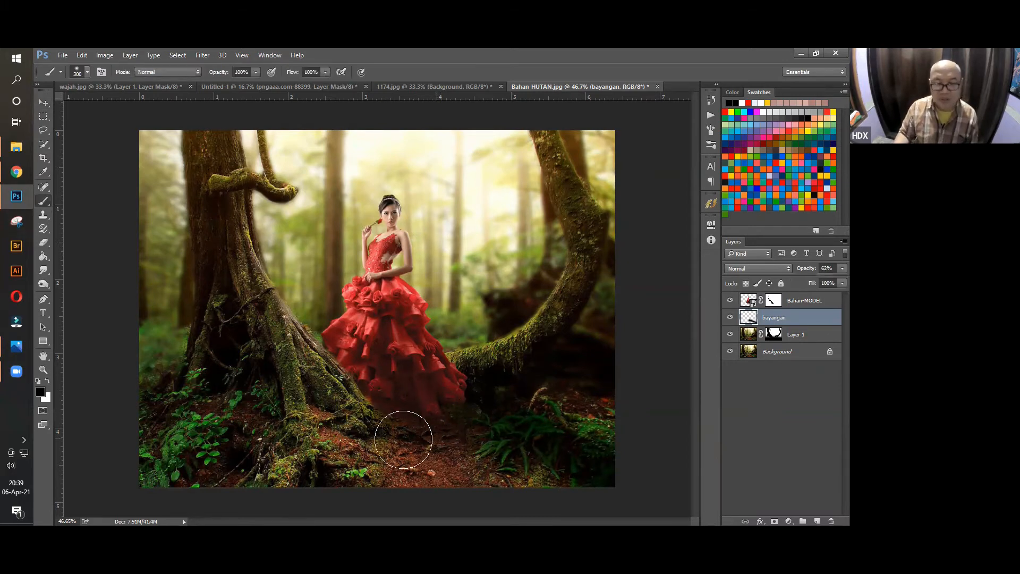
{"action": "left_click", "coordinate": [43, 102]}
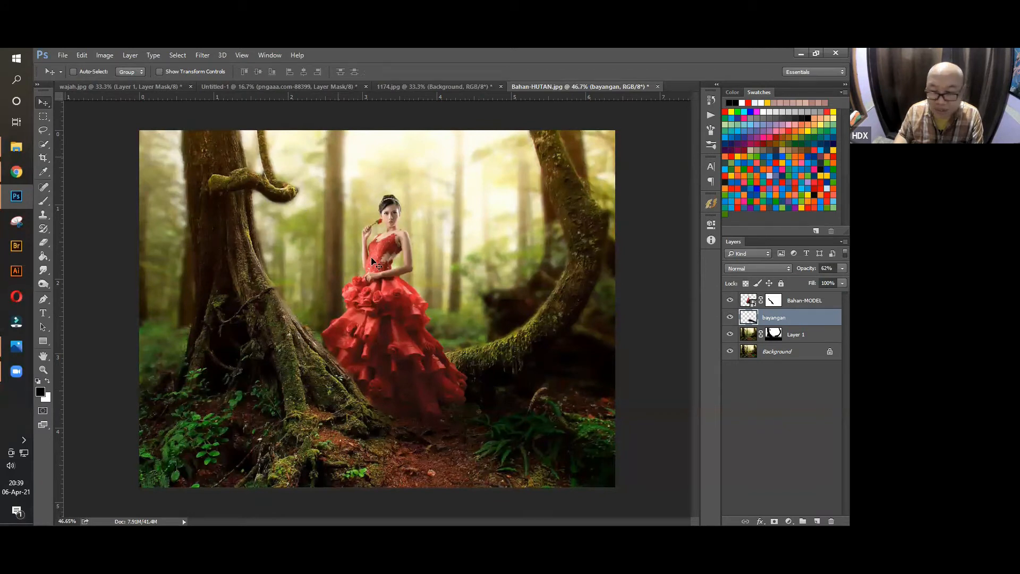
Create a new layer named matahari above the Bahan-MODEL layer.
{"action": "left_click", "coordinate": [787, 301]}
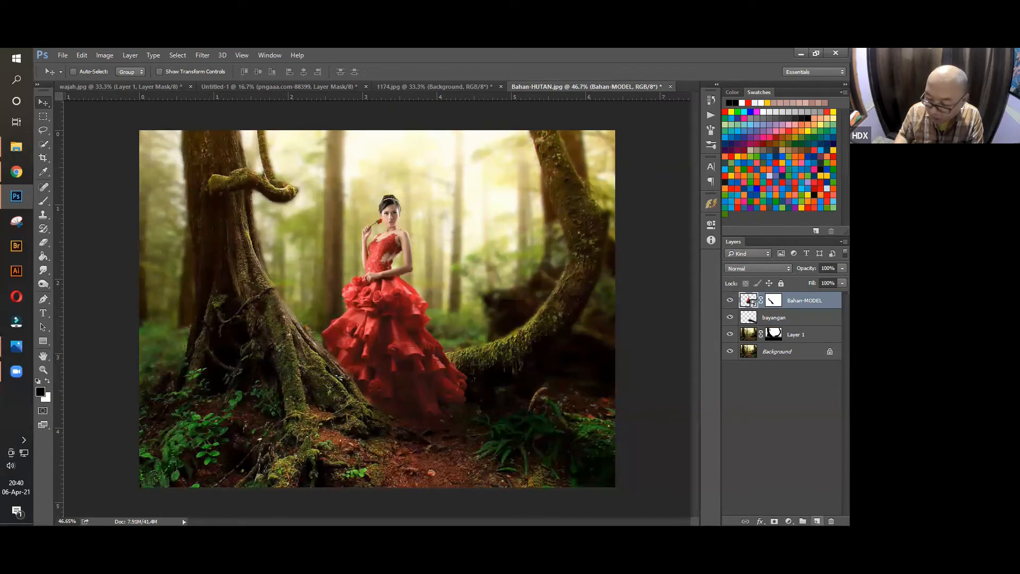
{"action": "left_click", "coordinate": [817, 521]}
{"action": "double_click", "coordinate": [776, 301]}
{"action": "type", "text": "m"}
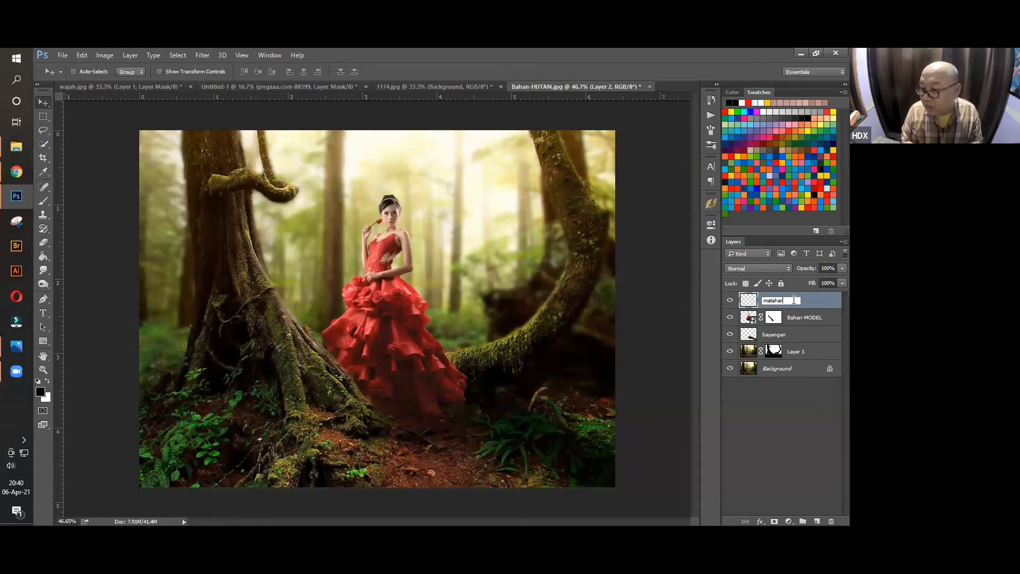
{"action": "type", "text": "atahari"}
{"action": "key", "text": "Return"}
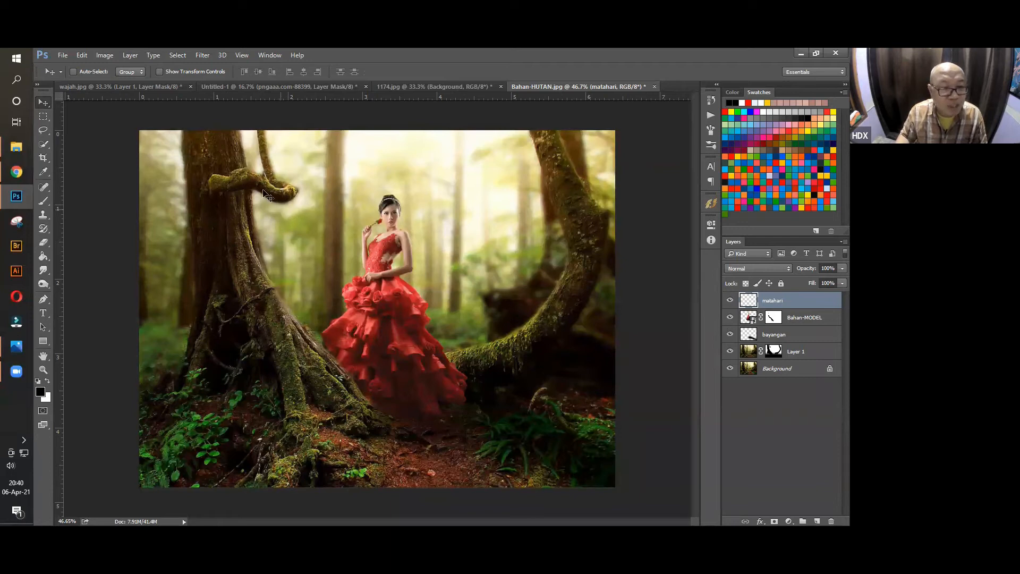
Fill the matahari layer with black in Normal mode at 100% opacity.
{"action": "left_click", "coordinate": [82, 55]}
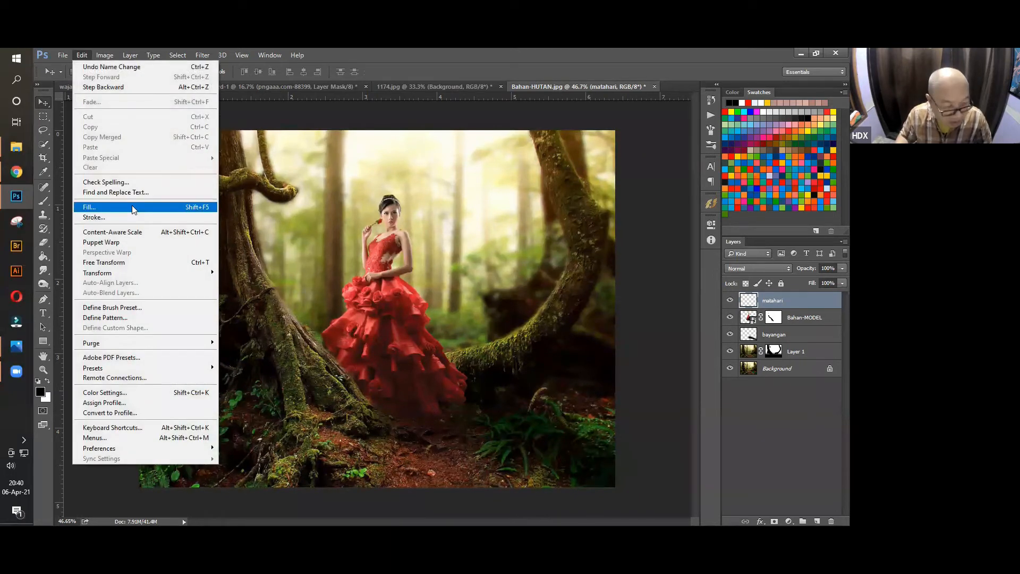
{"action": "left_click", "coordinate": [132, 207]}
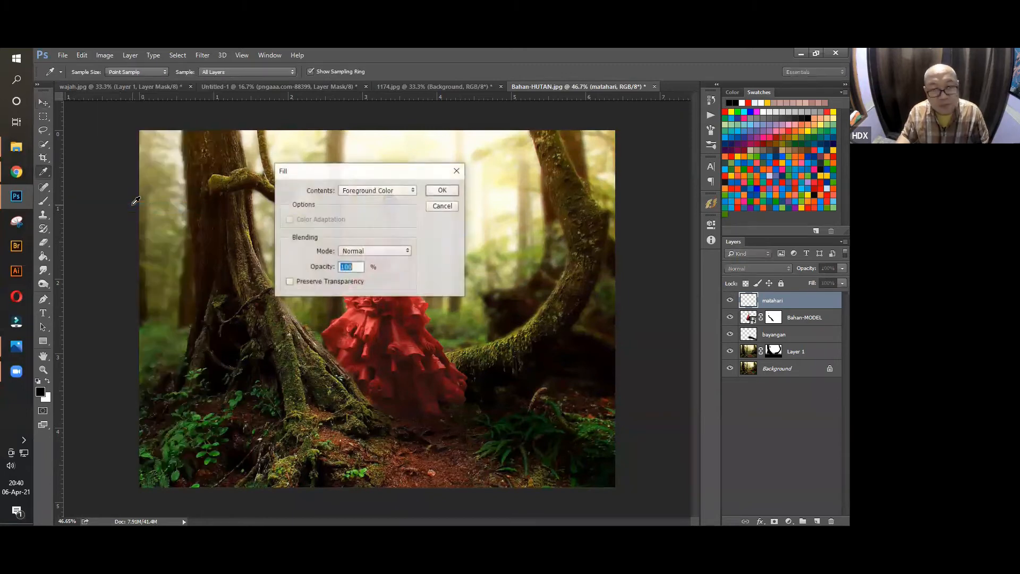
{"action": "left_click", "coordinate": [374, 190]}
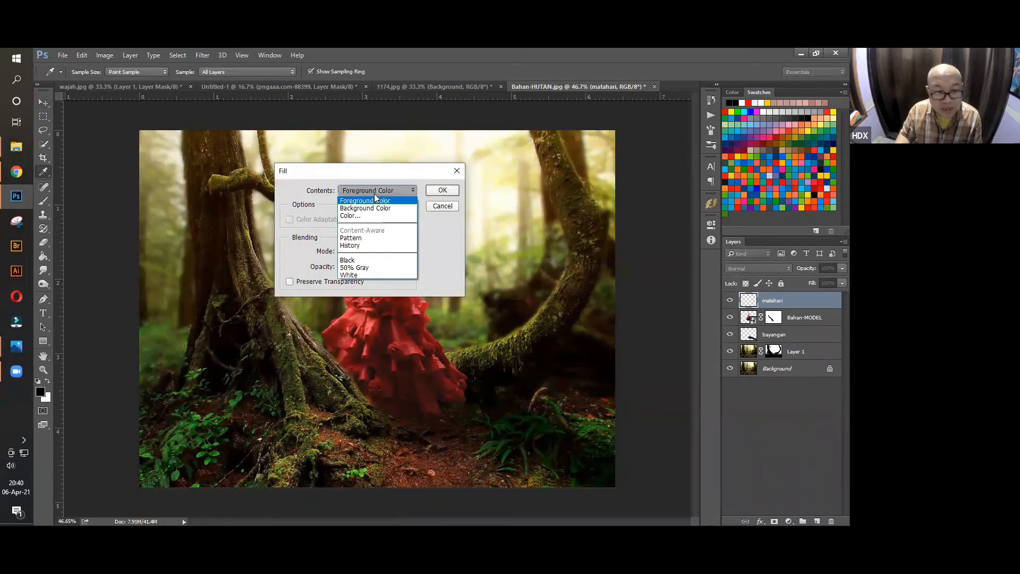
{"action": "left_click", "coordinate": [360, 261]}
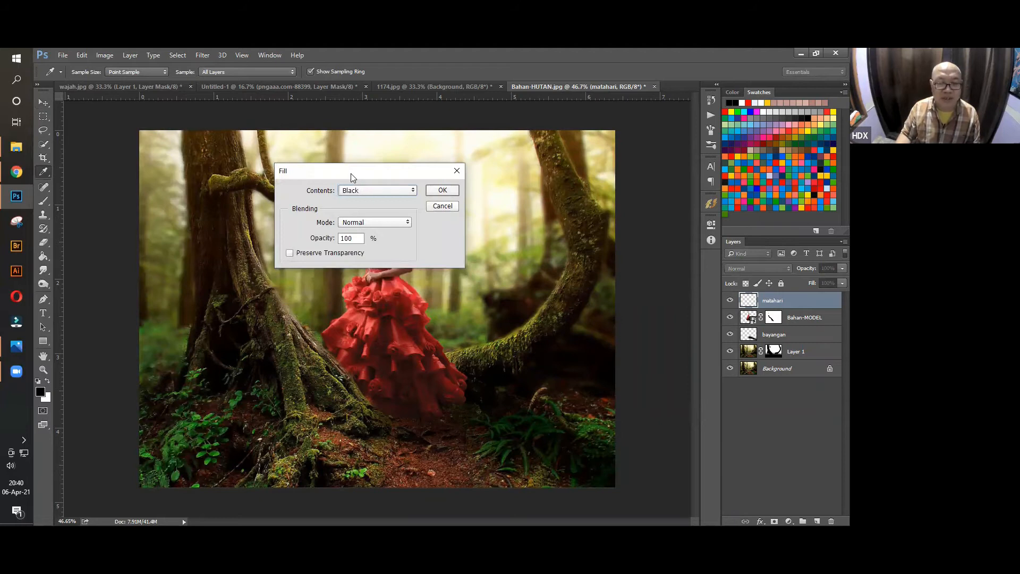
{"action": "left_click", "coordinate": [441, 191]}
{"action": "key", "text": "v"}
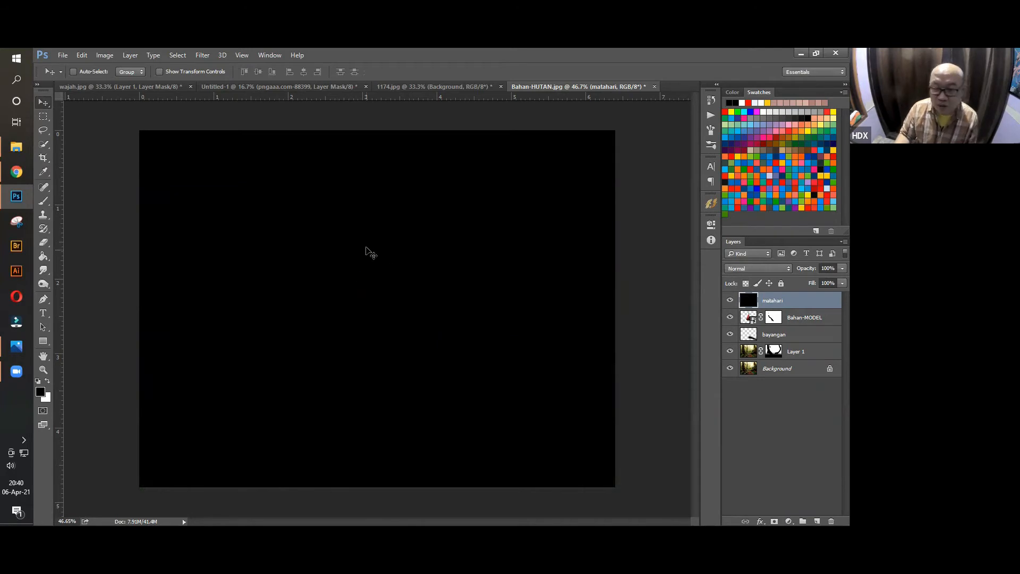
Render a 50-300mm Zoom lens flare at 100% brightness in the upper-left part of the matahari layer.
{"action": "left_click", "coordinate": [202, 55]}
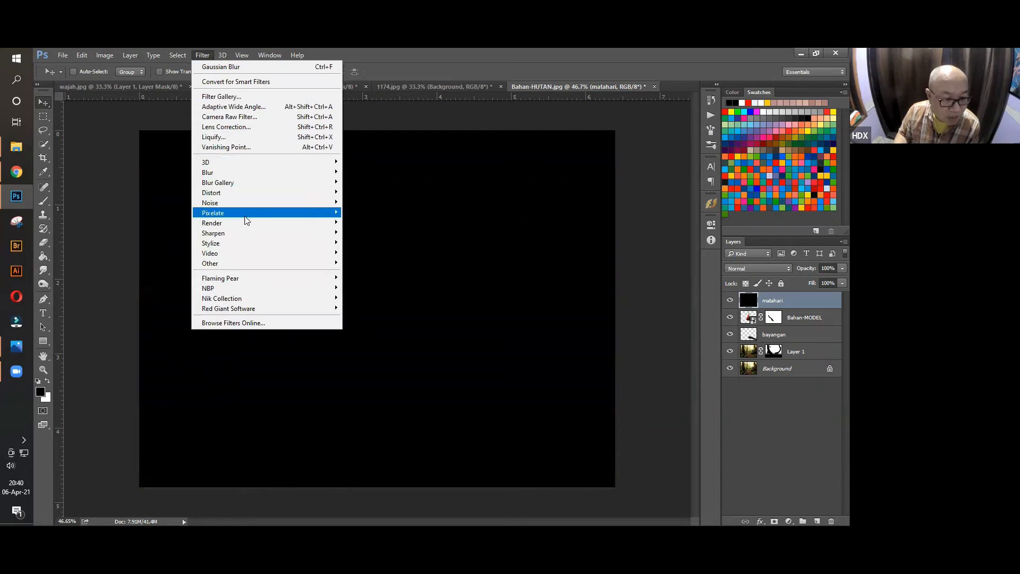
{"action": "mouse_move", "coordinate": [246, 223]}
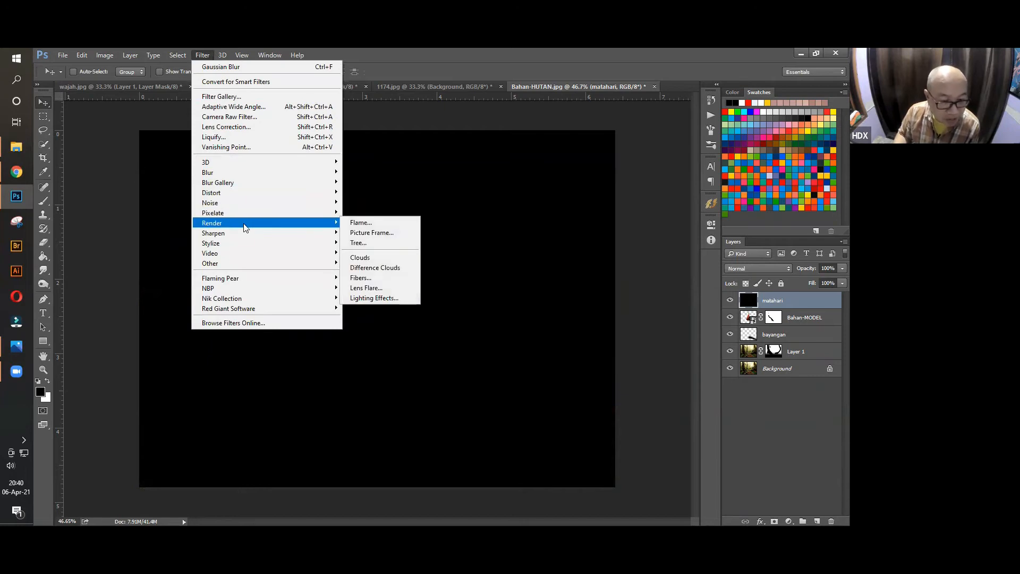
{"action": "left_click", "coordinate": [375, 288]}
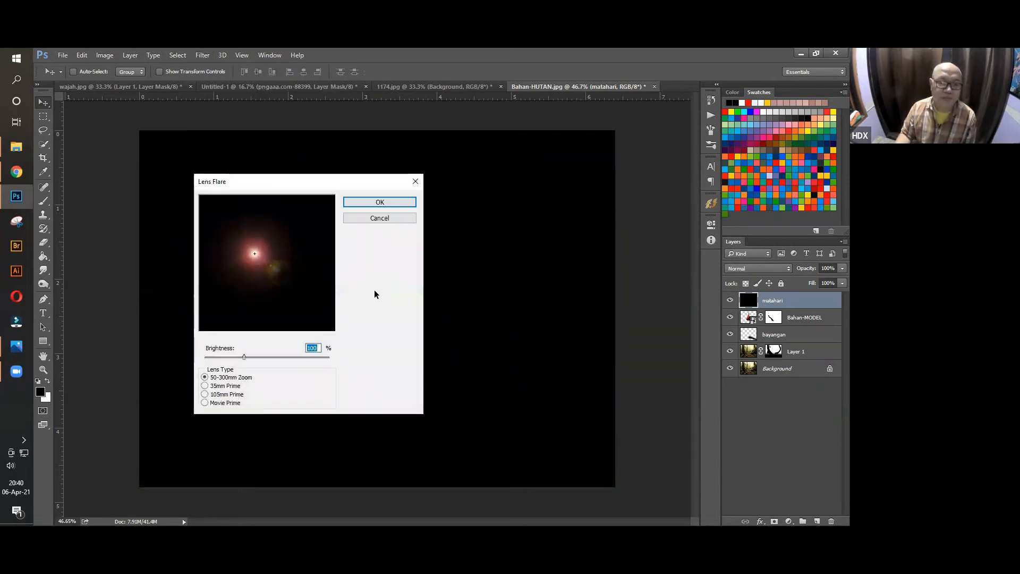
{"action": "mouse_move", "coordinate": [253, 256]}
{"action": "left_mouse_down"}
{"action": "mouse_move", "coordinate": [239, 235]}
{"action": "mouse_move", "coordinate": [321, 237]}
{"action": "mouse_move", "coordinate": [212, 292]}
{"action": "mouse_move", "coordinate": [294, 238]}
{"action": "mouse_move", "coordinate": [230, 229]}
{"action": "mouse_move", "coordinate": [243, 247]}
{"action": "left_mouse_up"}
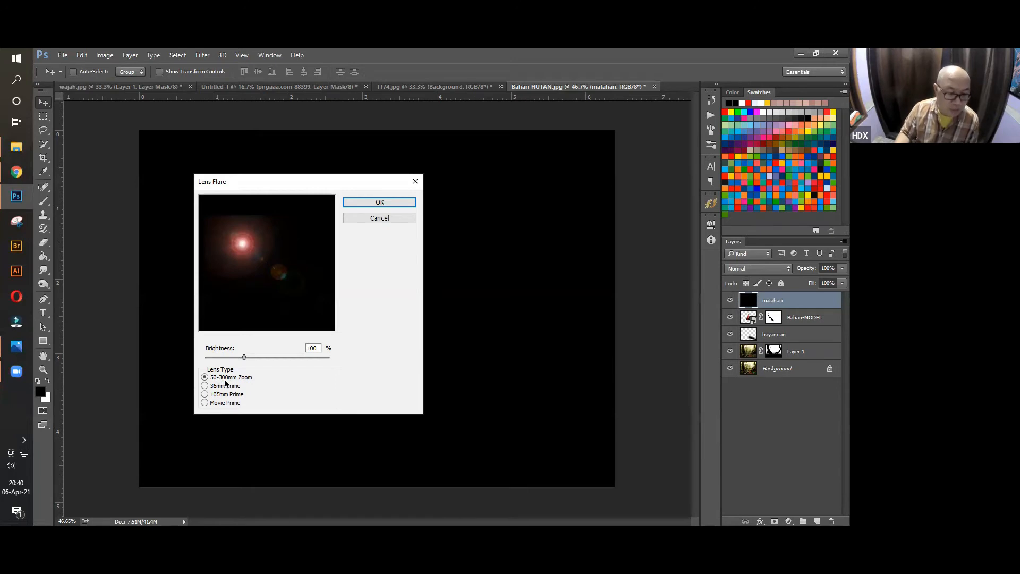
{"action": "left_click", "coordinate": [244, 244]}
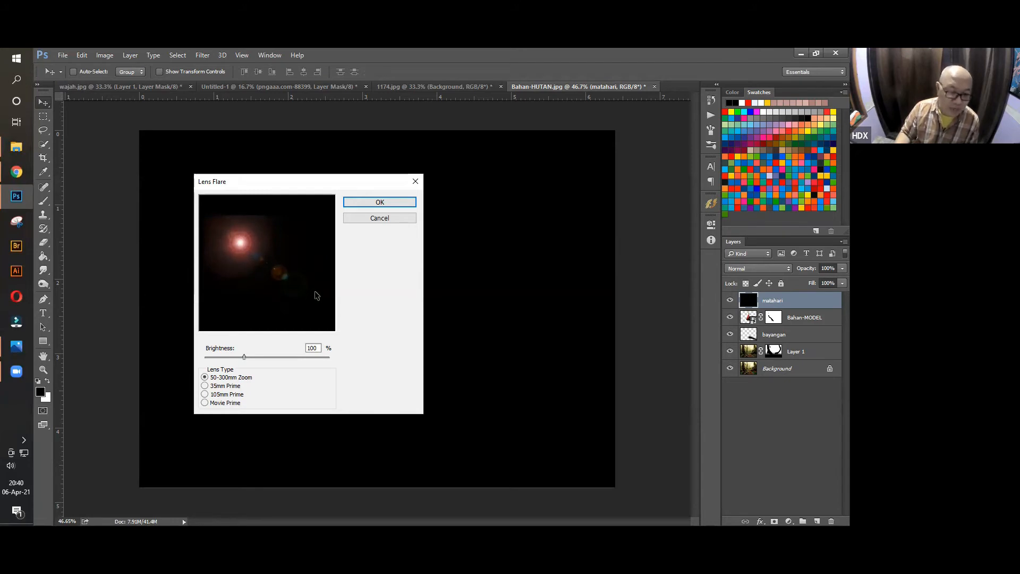
{"action": "left_click_drag", "start_coordinate": [244, 240], "coordinate": [241, 238]}
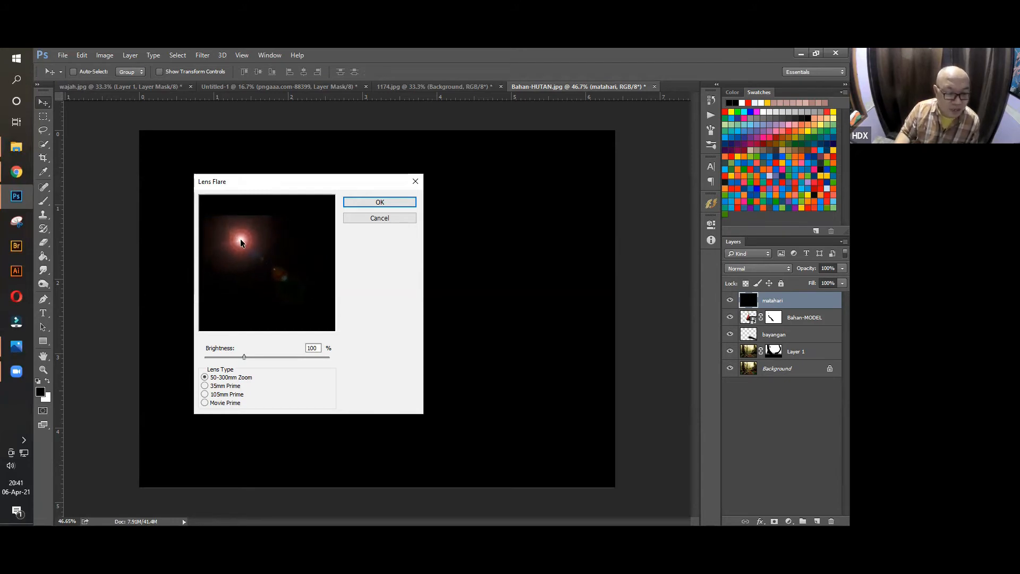
{"action": "left_click", "coordinate": [381, 204]}
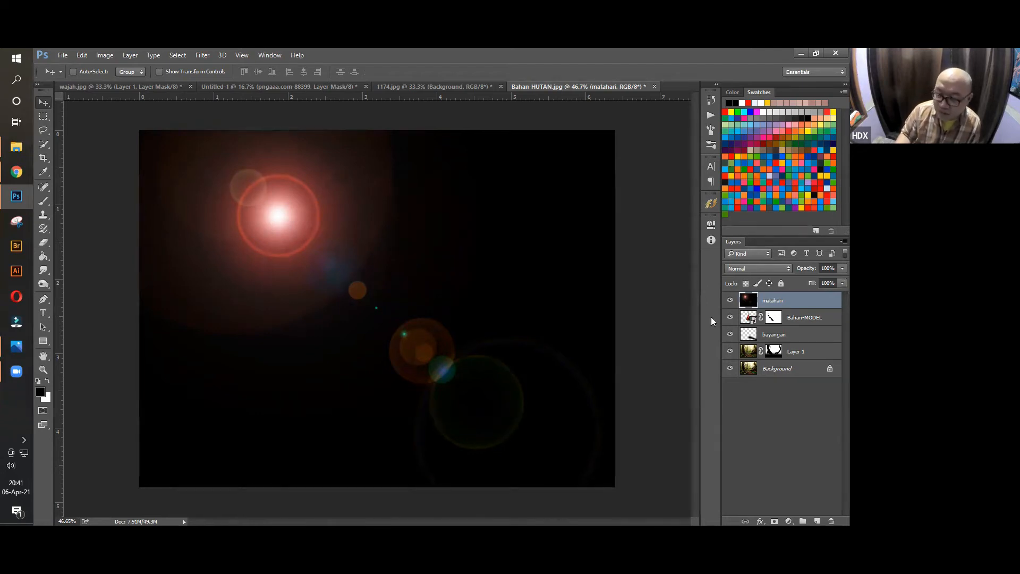
Set the matahari layer's blend mode to Screen and move the flare up behind the left tree's curved branch.
{"action": "left_click", "coordinate": [754, 270]}
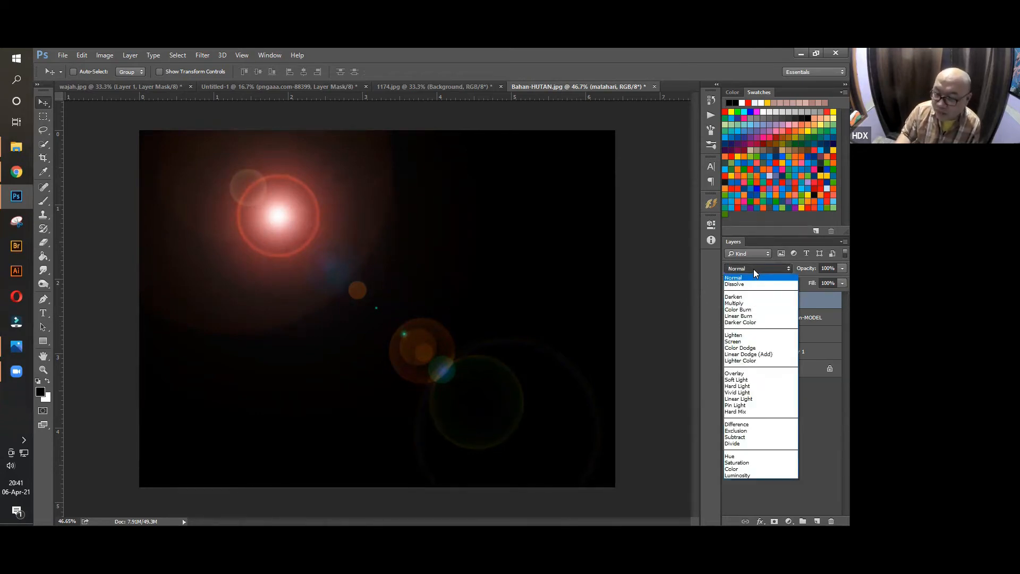
{"action": "left_click", "coordinate": [746, 342]}
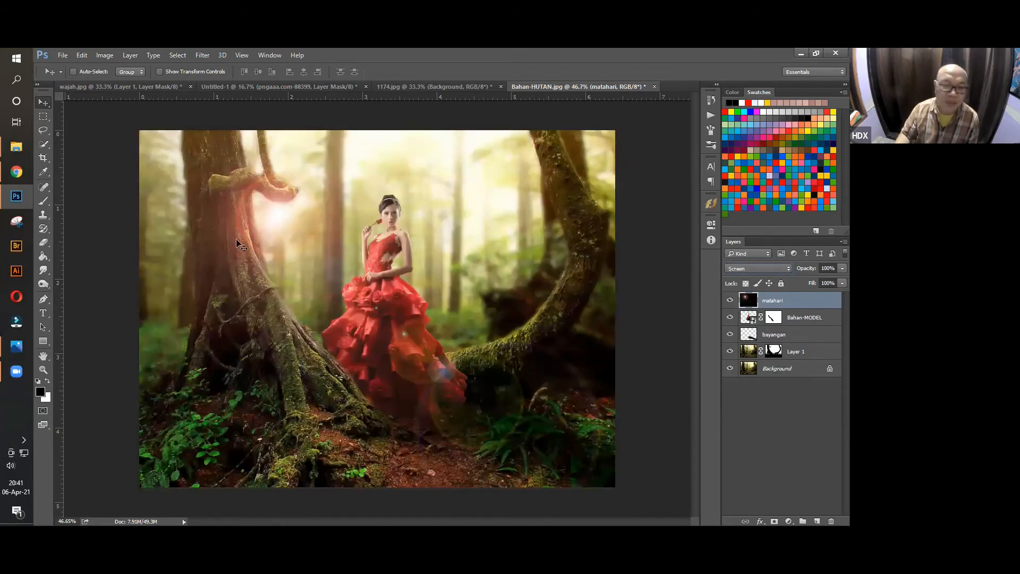
{"action": "left_click_drag", "start_coordinate": [304, 244], "coordinate": [298, 185]}
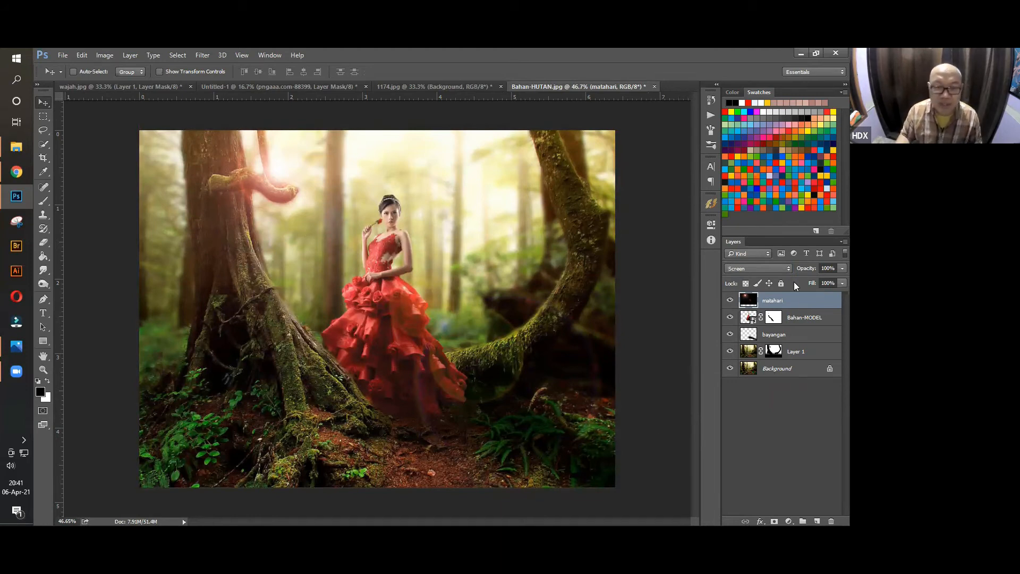
Place the Bahan-DAUN leaves image over the whole composition above the matahari layer and commit it.
{"action": "left_click", "coordinate": [18, 153]}
{"action": "left_click", "coordinate": [184, 191]}
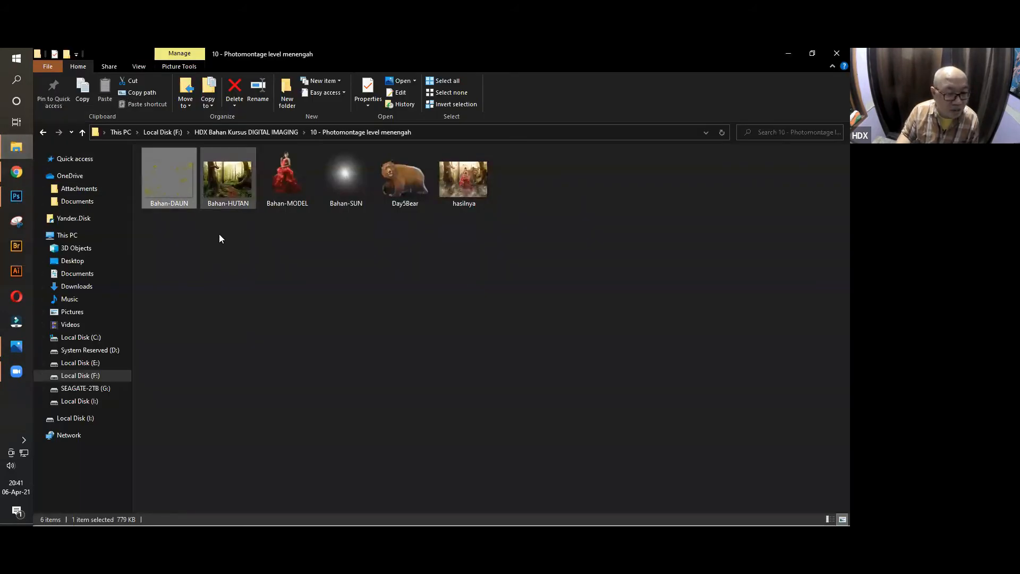
{"action": "left_click_drag", "start_coordinate": [183, 182], "coordinate": [386, 315]}
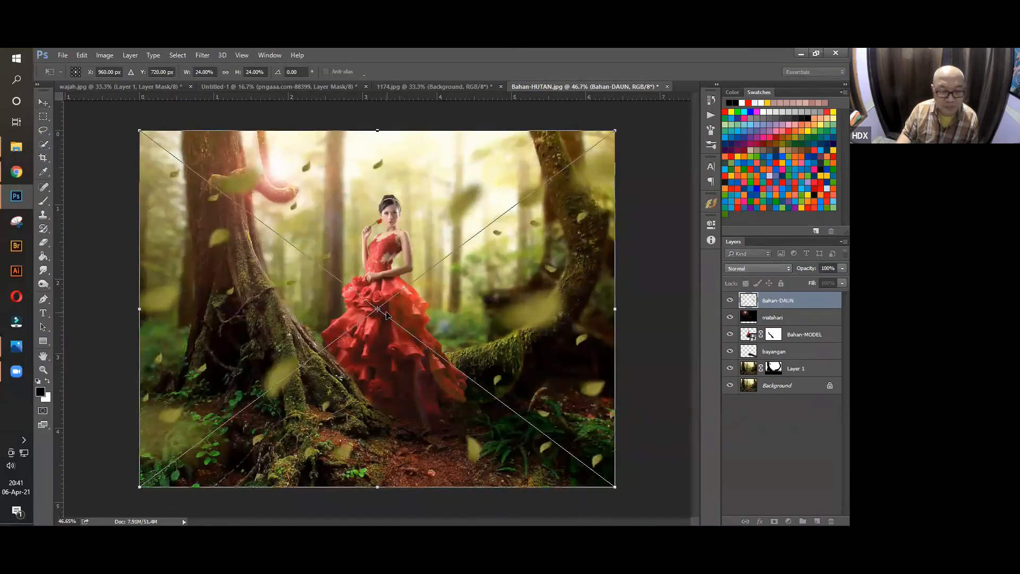
{"action": "key", "text": "Return"}
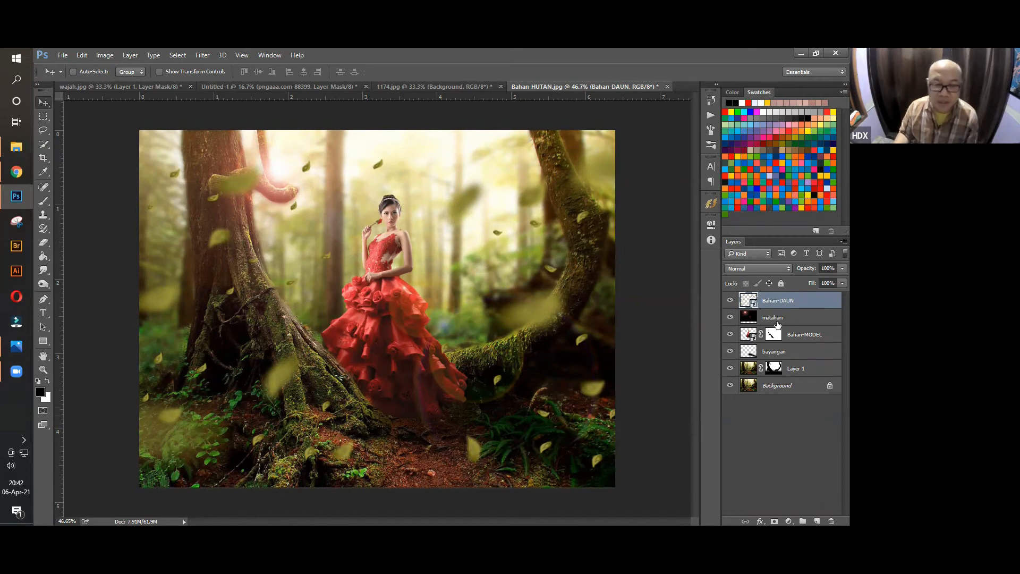
Place the bear image from the course materials folder into the forest composition and scale it down to about 39%.
{"action": "left_click", "coordinate": [16, 147]}
{"action": "left_click", "coordinate": [419, 199]}
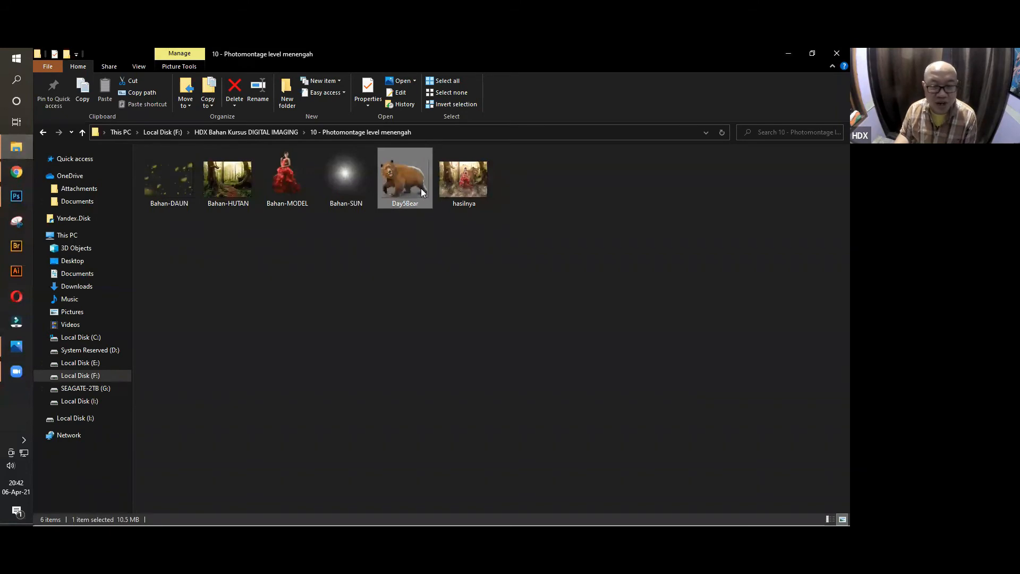
{"action": "left_click_drag", "start_coordinate": [406, 173], "coordinate": [328, 286]}
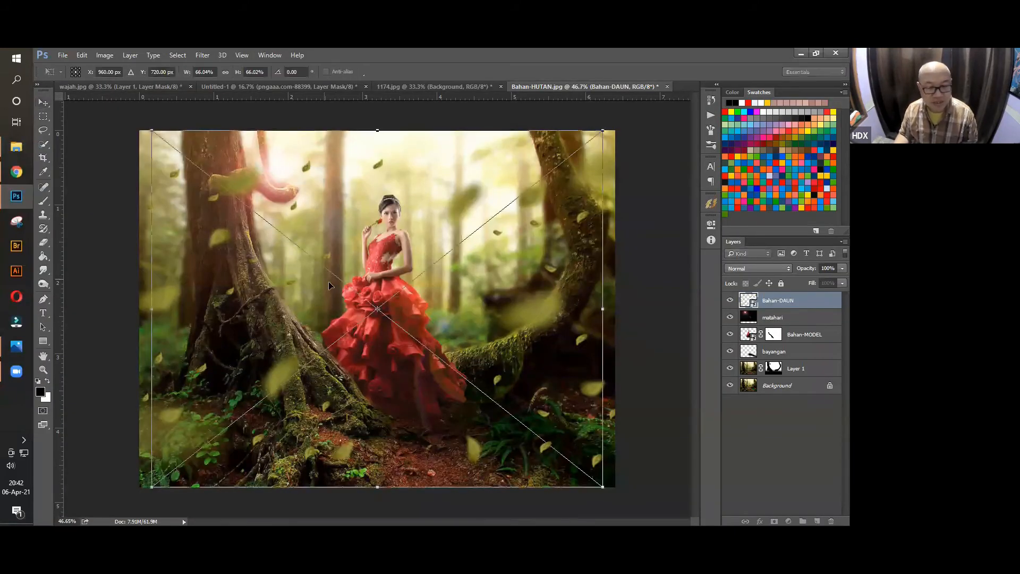
{"action": "left_click_drag", "start_coordinate": [604, 129], "coordinate": [396, 229]}
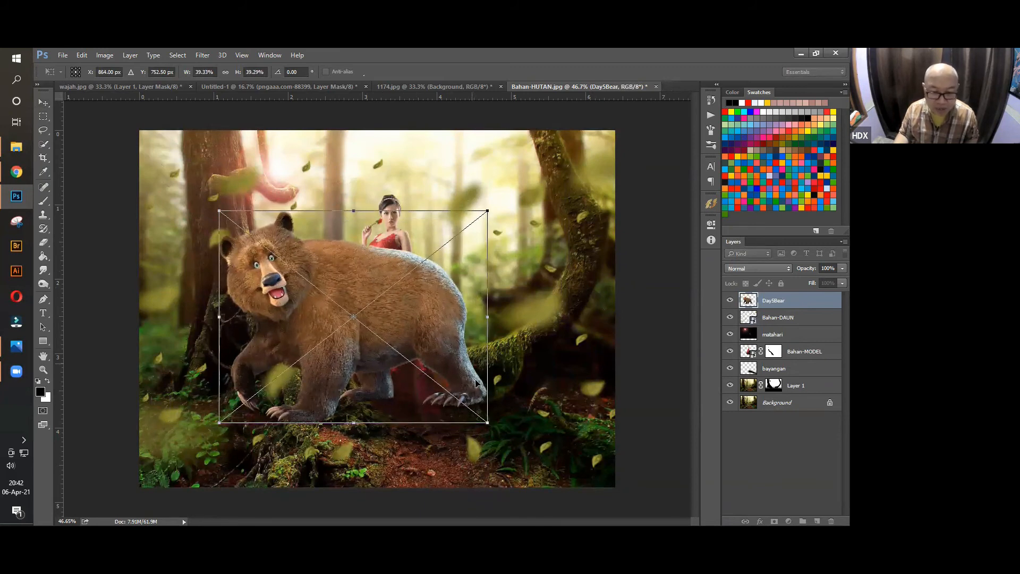
Flip the placed bear horizontally so it faces the opposite way.
{"action": "right_click", "coordinate": [435, 308]}
{"action": "left_click", "coordinate": [420, 295]}
{"action": "right_click", "coordinate": [423, 292]}
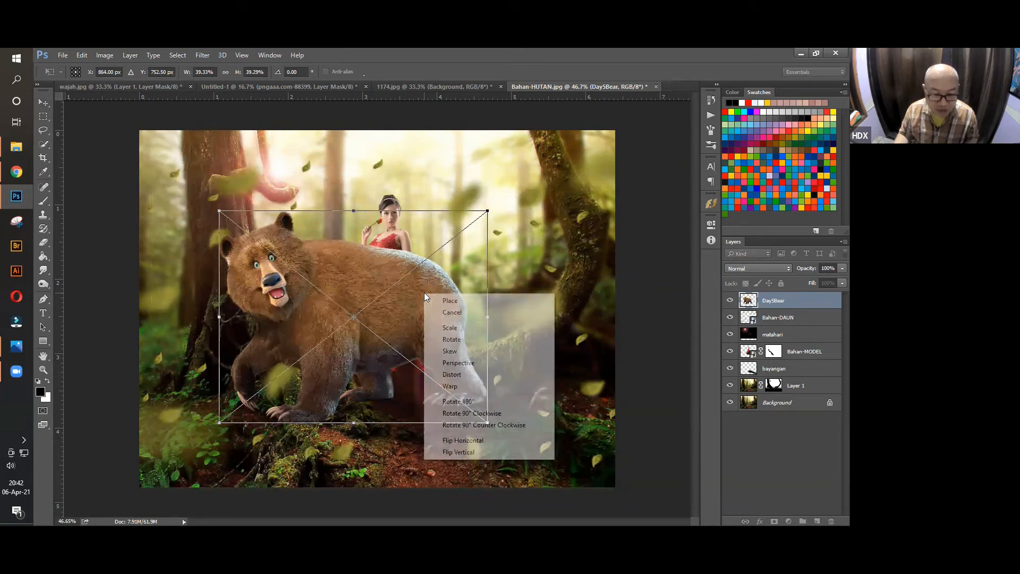
{"action": "left_click", "coordinate": [476, 440]}
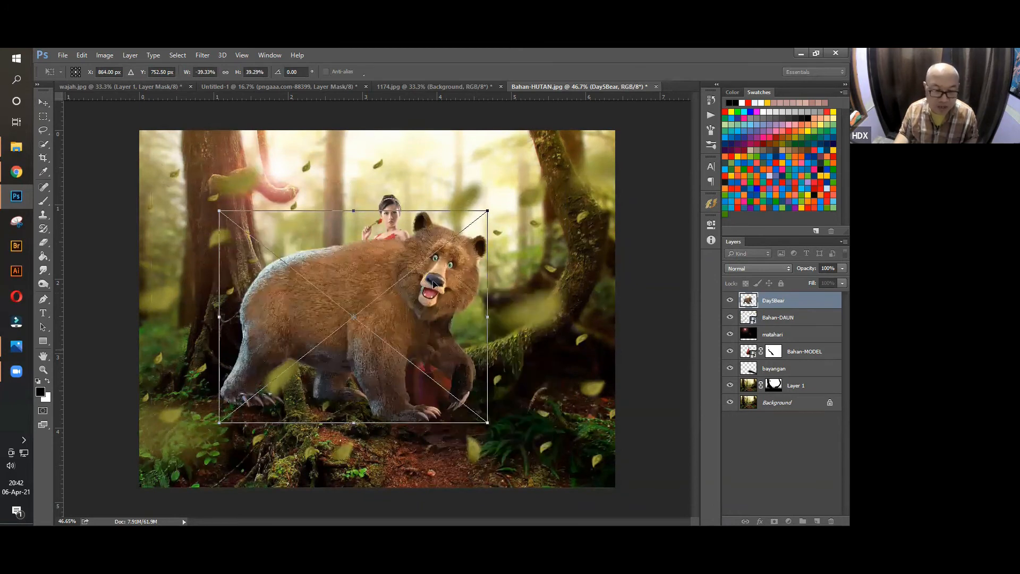
Move the bear up above the mossy branch, shrink it slightly, rotate it about 11° counterclockwise and commit the placement.
{"action": "left_click_drag", "start_coordinate": [396, 285], "coordinate": [447, 285]}
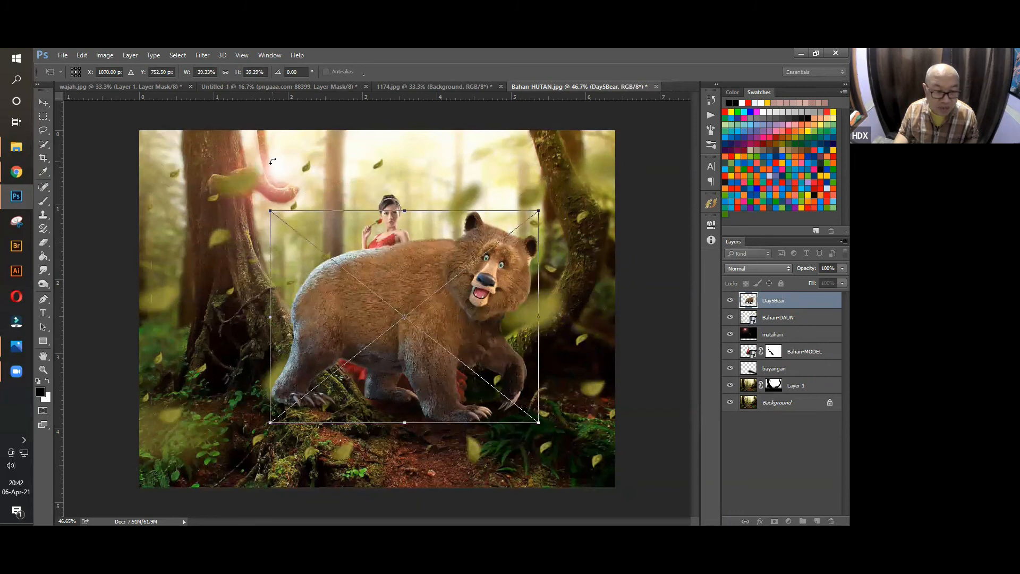
{"action": "left_click_drag", "start_coordinate": [305, 369], "coordinate": [328, 315]}
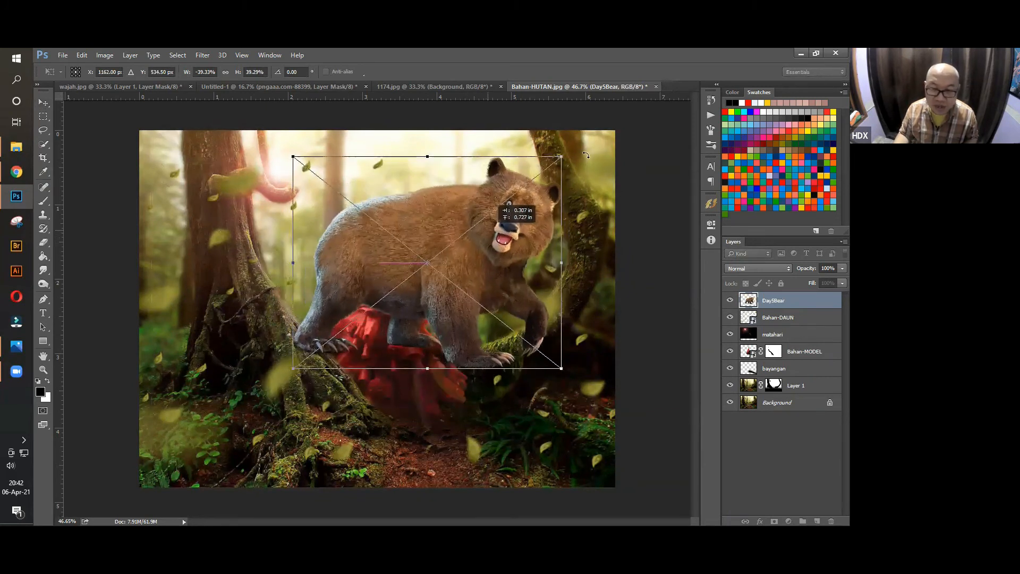
{"action": "left_click_drag", "start_coordinate": [586, 154], "coordinate": [512, 176]}
{"action": "left_click_drag", "start_coordinate": [477, 239], "coordinate": [482, 224]}
{"action": "key", "text": "Return"}
Move the bear layer beneath Bahan-MODEL, scale it to about 32.5% and rest its front paw on the mossy branch.
{"action": "left_click_drag", "start_coordinate": [773, 302], "coordinate": [782, 352]}
{"action": "left_click_drag", "start_coordinate": [504, 218], "coordinate": [500, 219]}
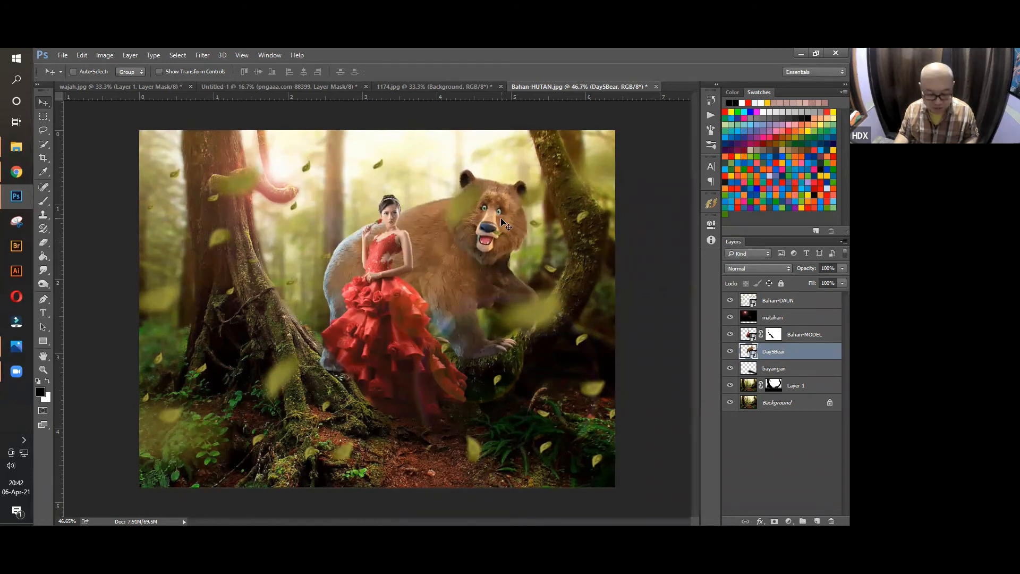
{"action": "key", "text": "ctrl+t"}
{"action": "left_click_drag", "start_coordinate": [325, 389], "coordinate": [338, 378]}
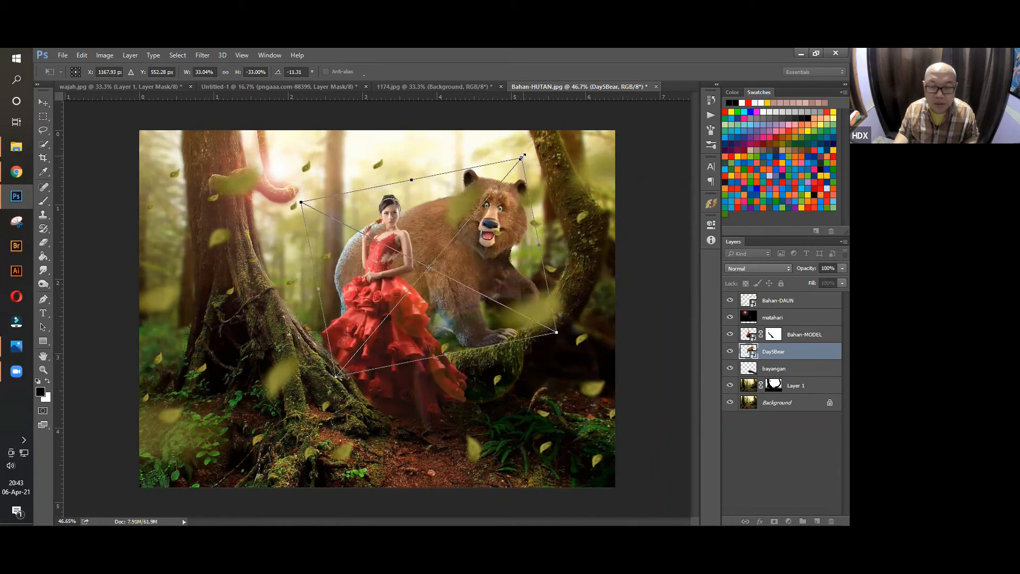
{"action": "left_click_drag", "start_coordinate": [521, 158], "coordinate": [519, 160]}
{"action": "left_click_drag", "start_coordinate": [497, 262], "coordinate": [499, 268]}
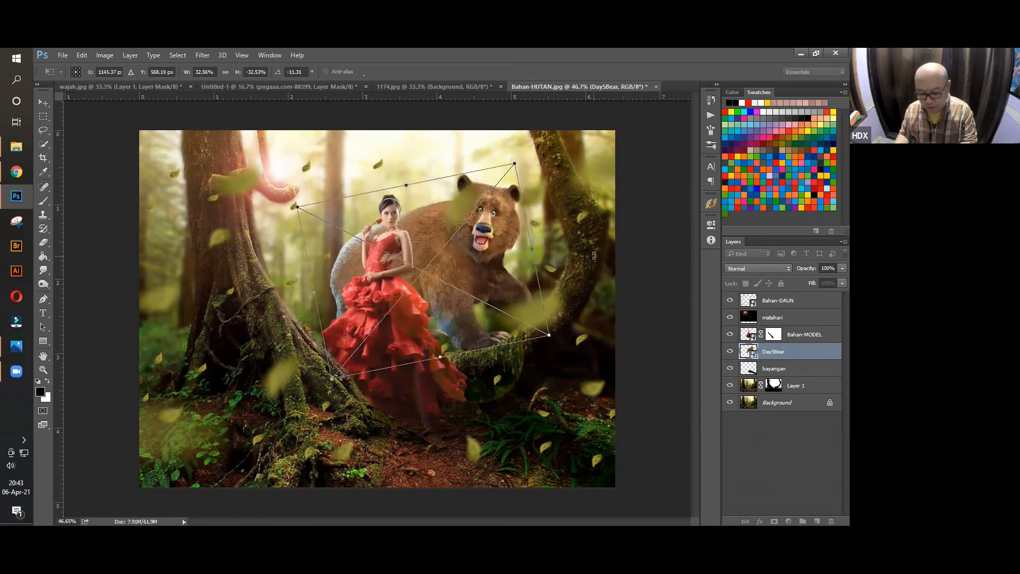
{"action": "key", "text": "Return"}
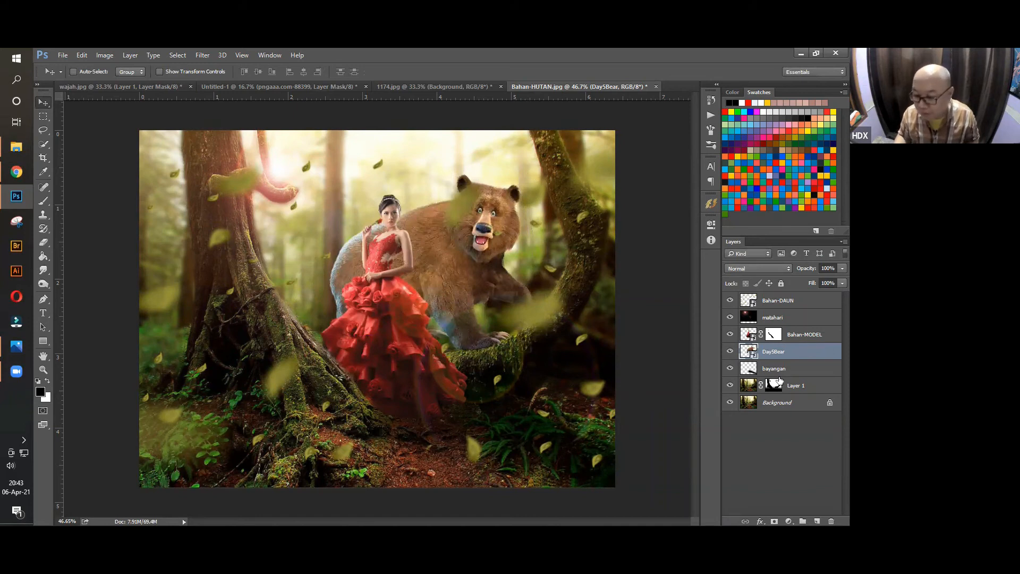
Paint a black shadow under the bear's front paw on the bayangan layer with a brush reduced to 80 px.
{"action": "left_click", "coordinate": [780, 369]}
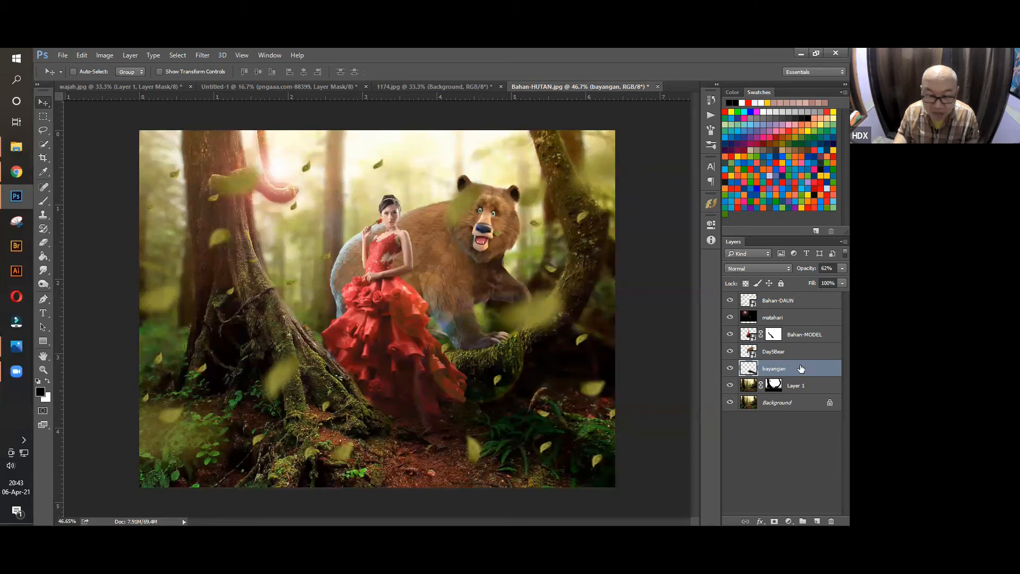
{"action": "left_click", "coordinate": [43, 201]}
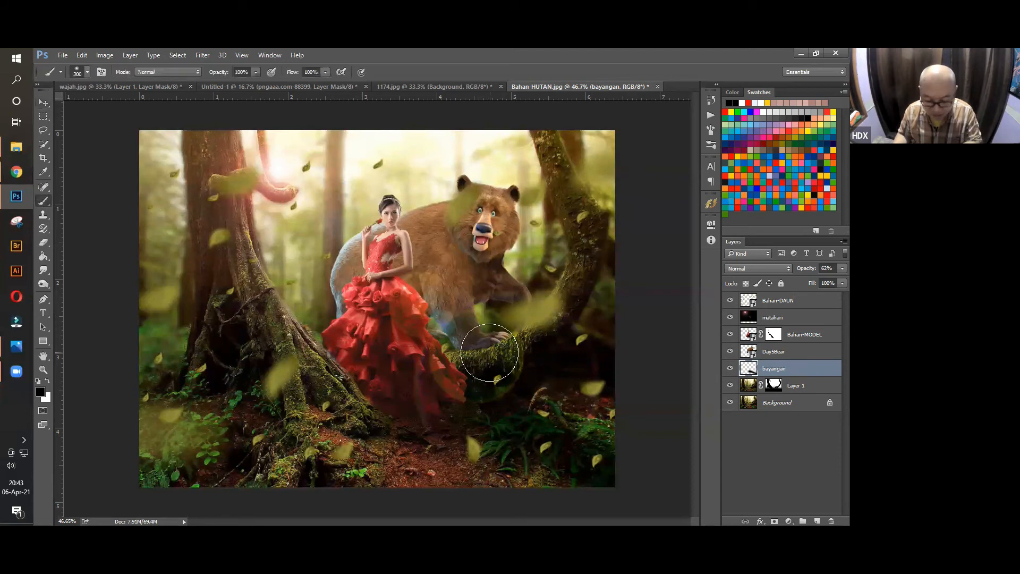
{"action": "key", "text": "bracketleft"}
{"action": "key", "text": "bracketleft"}
{"action": "key", "text": "bracketleft"}
{"action": "key", "text": "bracketleft"}
{"action": "key", "text": "bracketleft"}
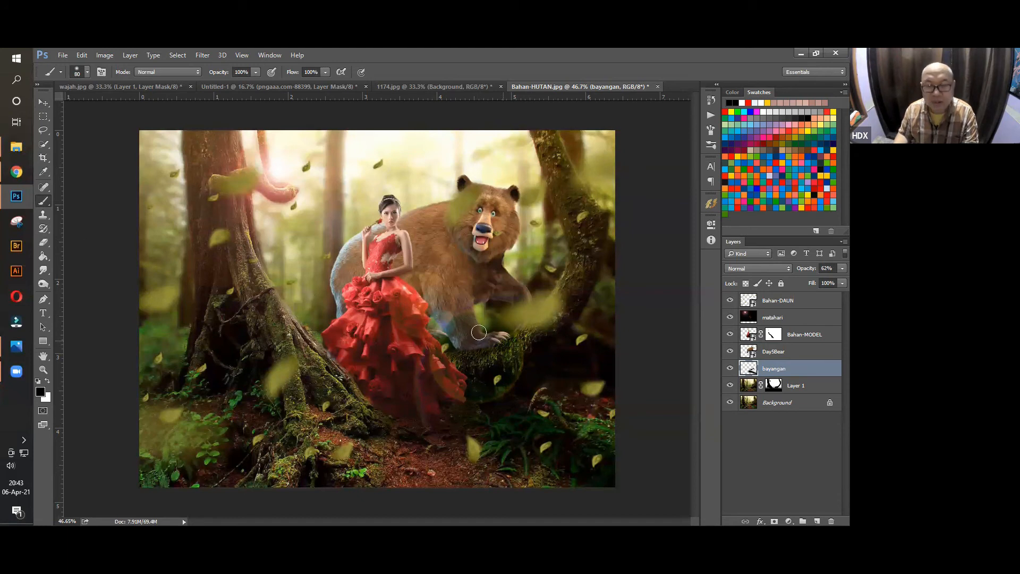
{"action": "left_click", "coordinate": [43, 102]}
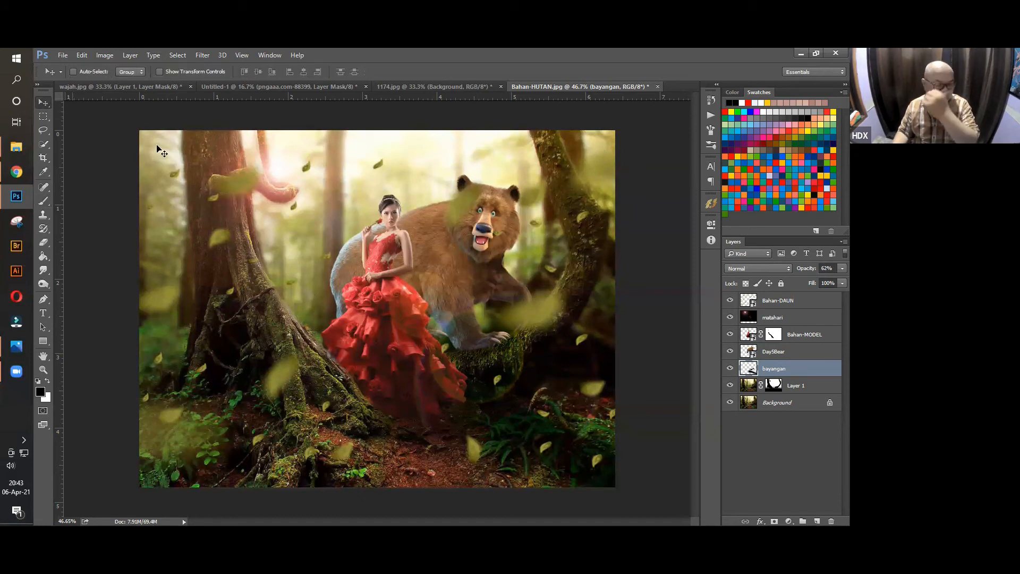
Add a new layer above Bahan-DAUN and name it kabut.
{"action": "left_click", "coordinate": [807, 302]}
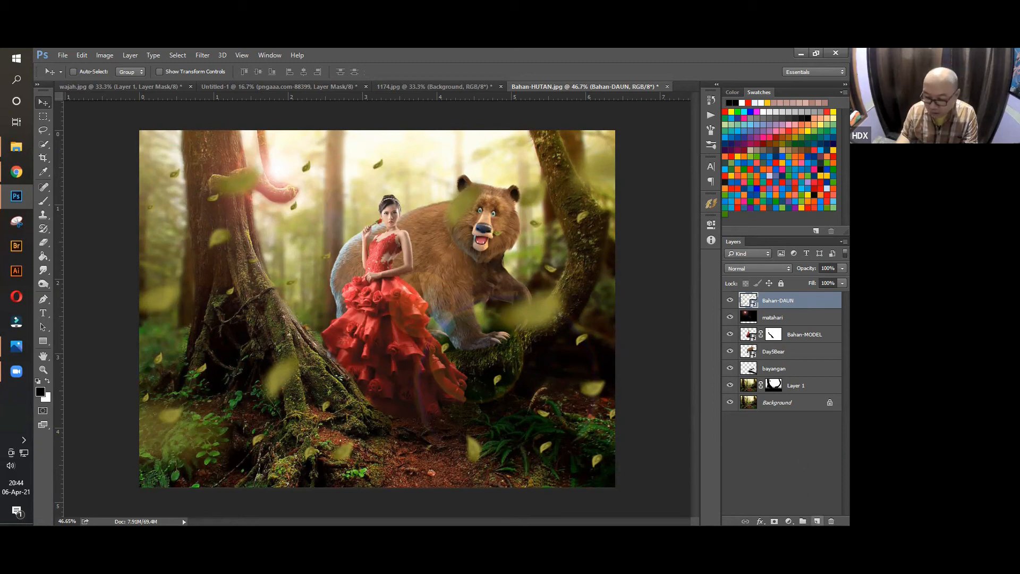
{"action": "left_click", "coordinate": [817, 521]}
{"action": "double_click", "coordinate": [773, 300]}
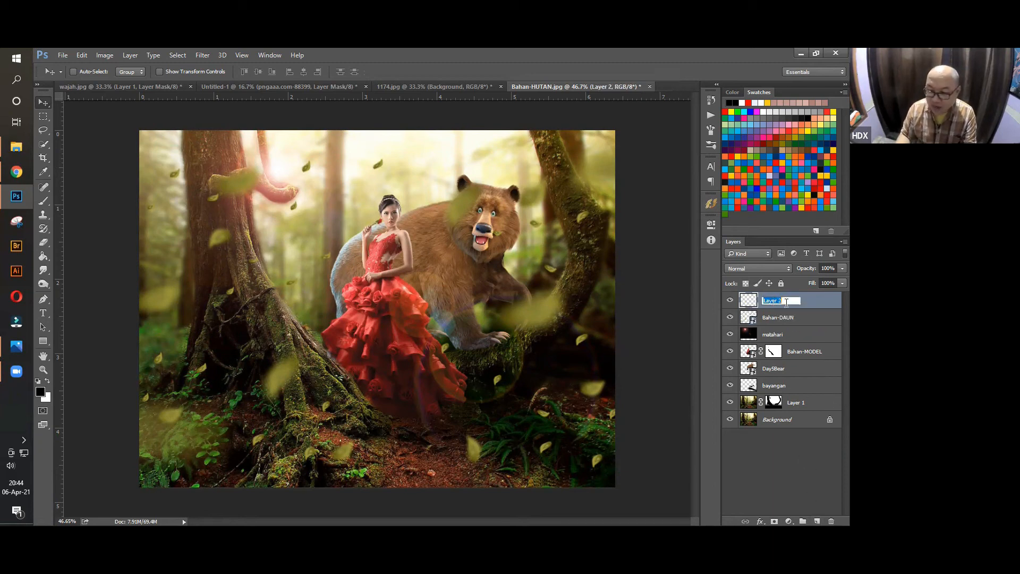
{"action": "type", "text": "kabut"}
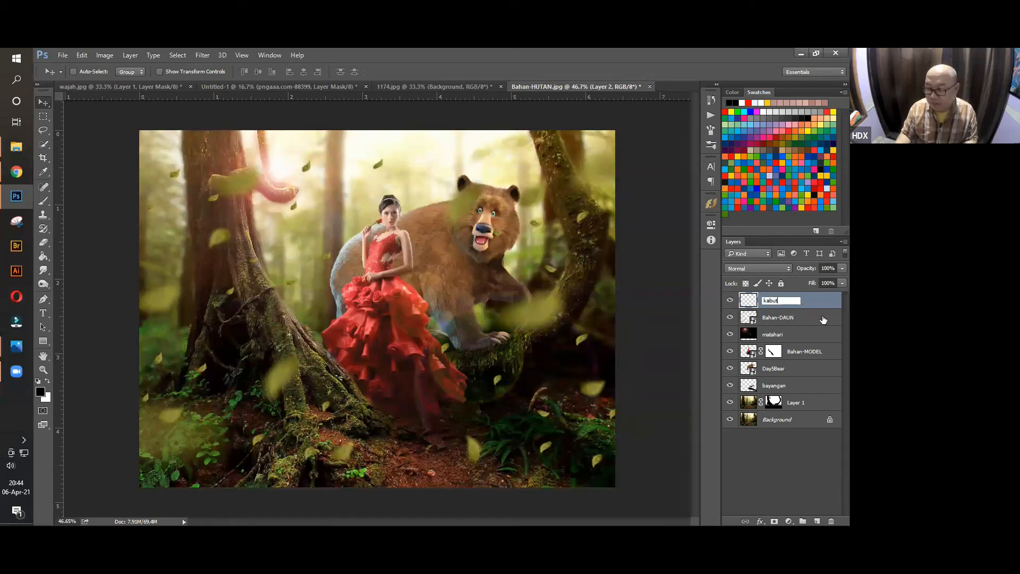
{"action": "left_click", "coordinate": [823, 319]}
{"action": "left_click", "coordinate": [792, 301]}
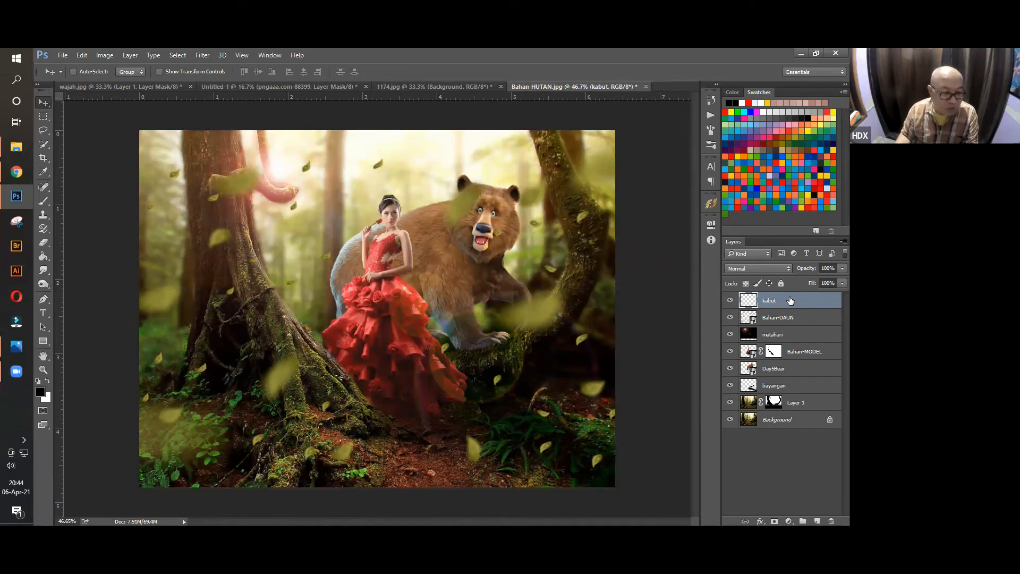
Render black-and-white Clouds on the kabut layer and set its blend mode to Screen.
{"action": "left_click", "coordinate": [208, 55]}
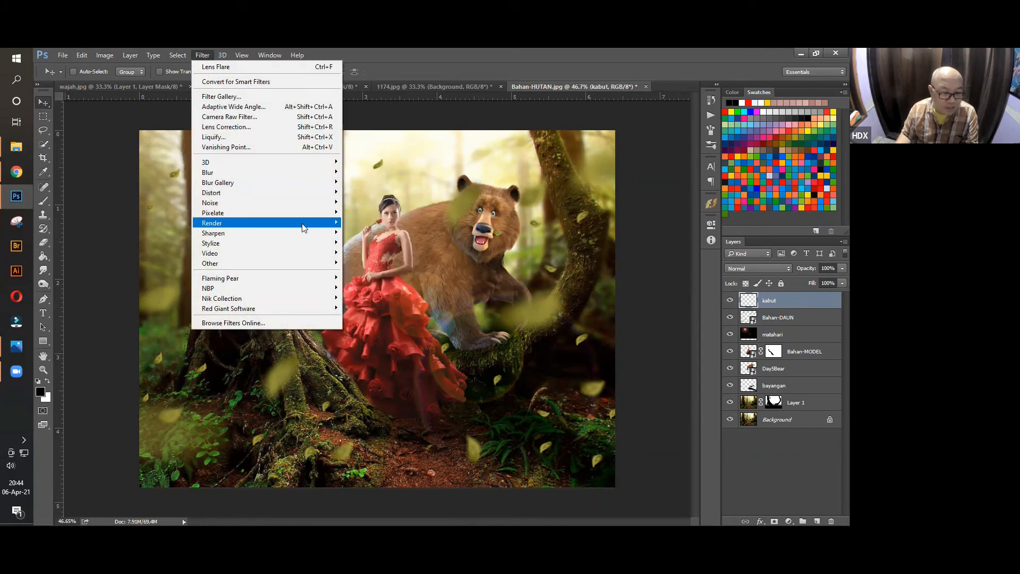
{"action": "mouse_move", "coordinate": [301, 225]}
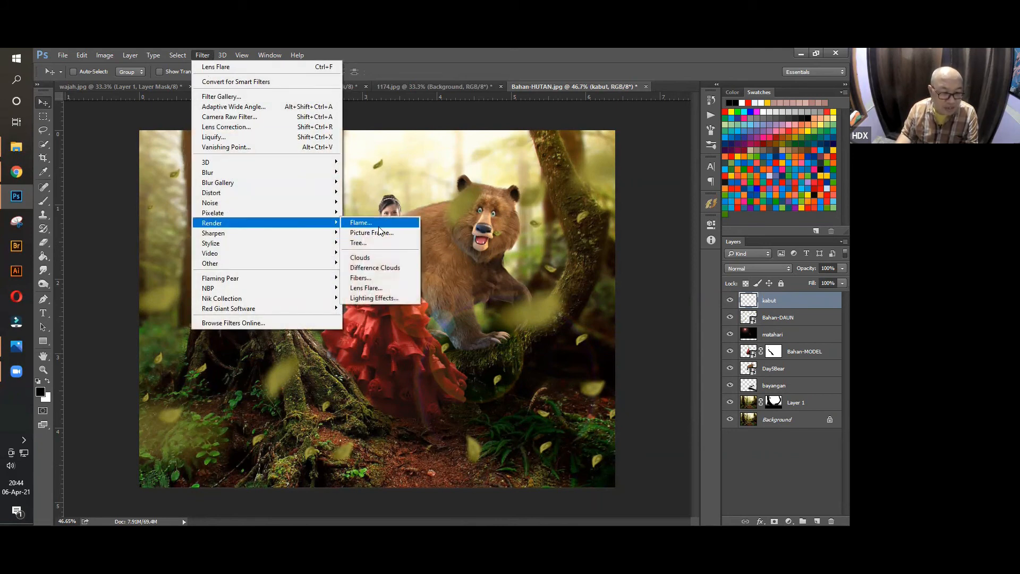
{"action": "left_click", "coordinate": [369, 263]}
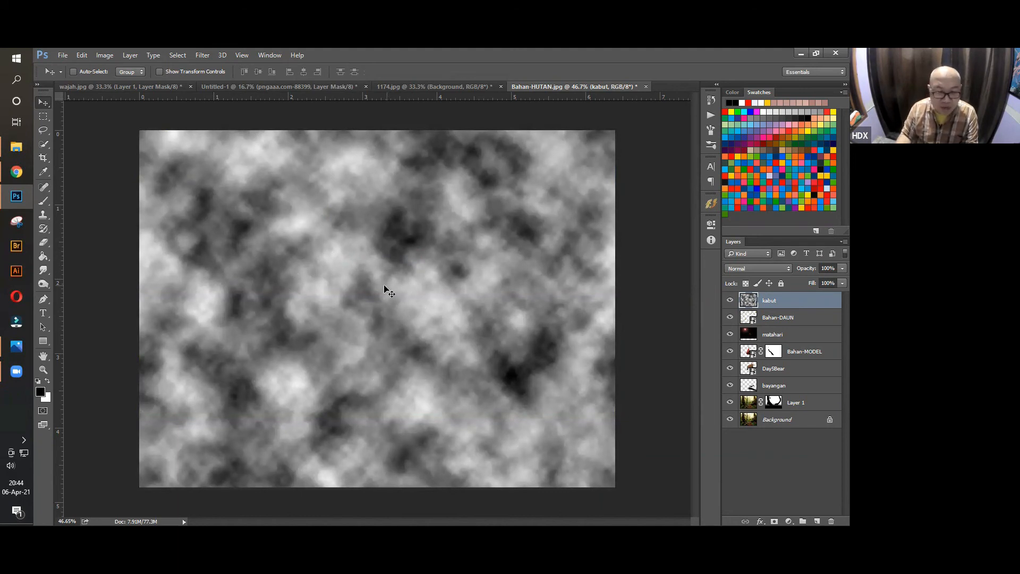
{"action": "left_click", "coordinate": [766, 268]}
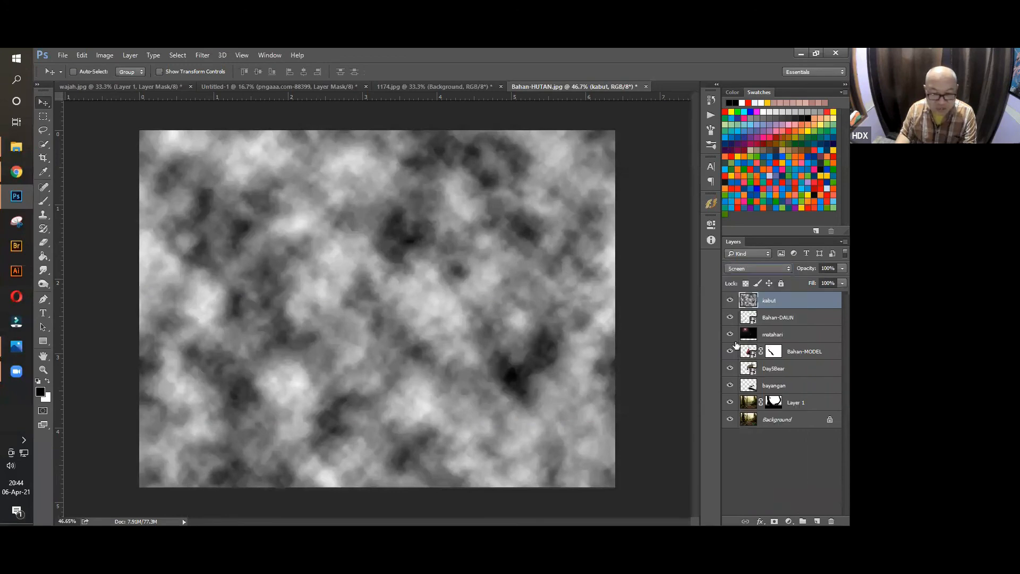
{"action": "left_click", "coordinate": [741, 343]}
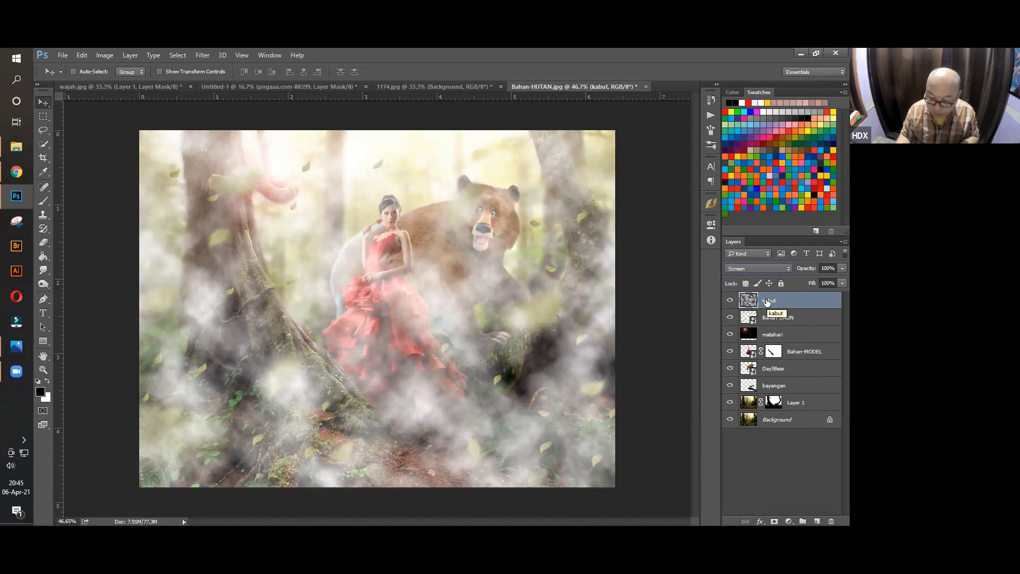
Hide the kabut layer with a black mask and paint it white with a much larger brush to reveal fog along the forest floor.
{"action": "left_click", "coordinate": [774, 521], "text": "alt"}
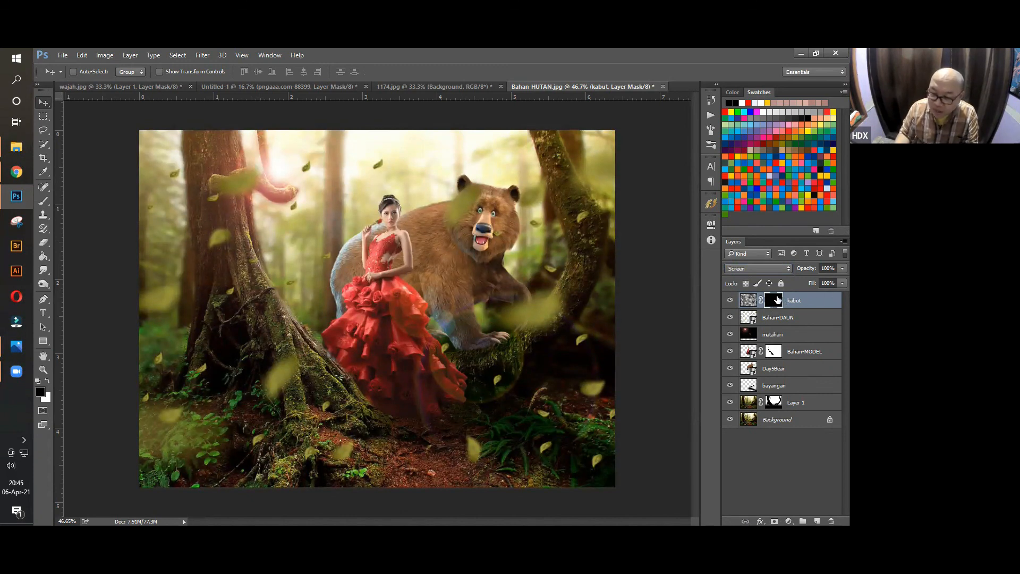
{"action": "left_click", "coordinate": [49, 380]}
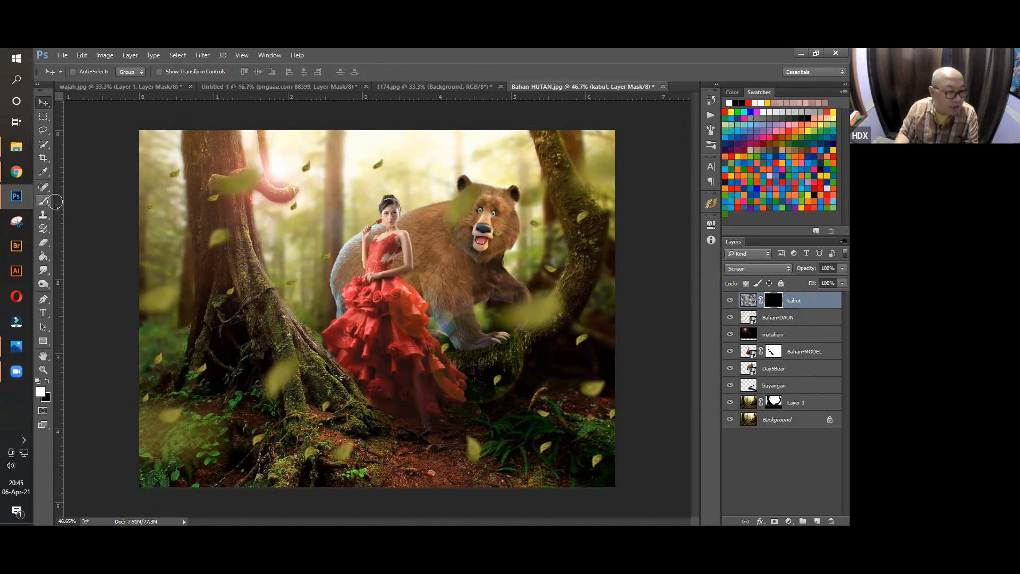
{"action": "left_click", "coordinate": [43, 201]}
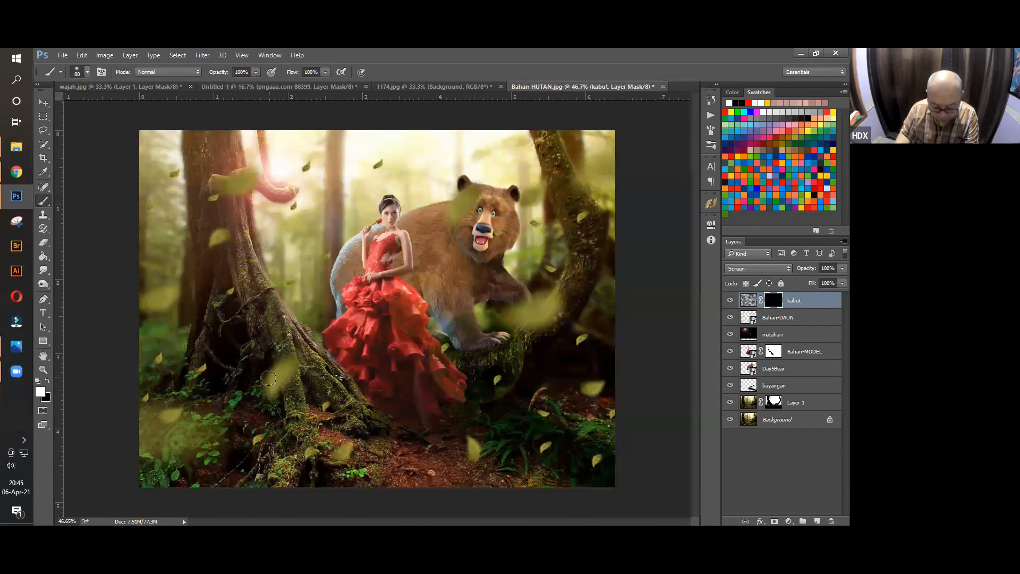
{"action": "key", "text": "bracketright"}
{"action": "key", "text": "bracketright"}
{"action": "key", "text": "bracketright"}
{"action": "key", "text": "bracketright"}
{"action": "key", "text": "bracketright"}
{"action": "key", "text": "bracketright"}
{"action": "key", "text": "bracketright"}
{"action": "key", "text": "bracketright"}
{"action": "key", "text": "bracketright"}
{"action": "key", "text": "bracketright"}
{"action": "key", "text": "bracketright"}
{"action": "key", "text": "bracketright"}
{"action": "key", "text": "bracketright"}
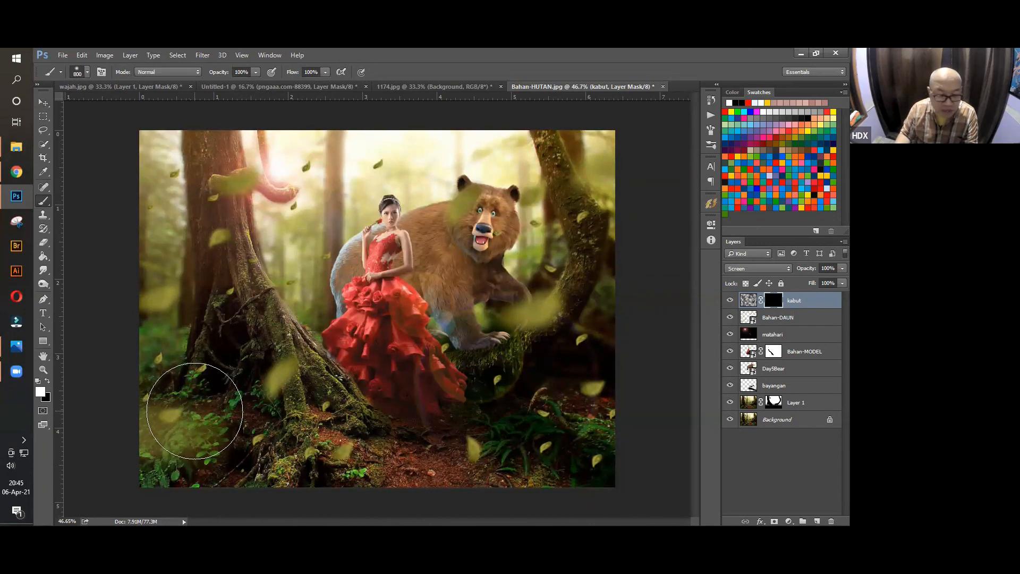
{"action": "left_click", "coordinate": [193, 412]}
{"action": "left_click", "coordinate": [350, 441]}
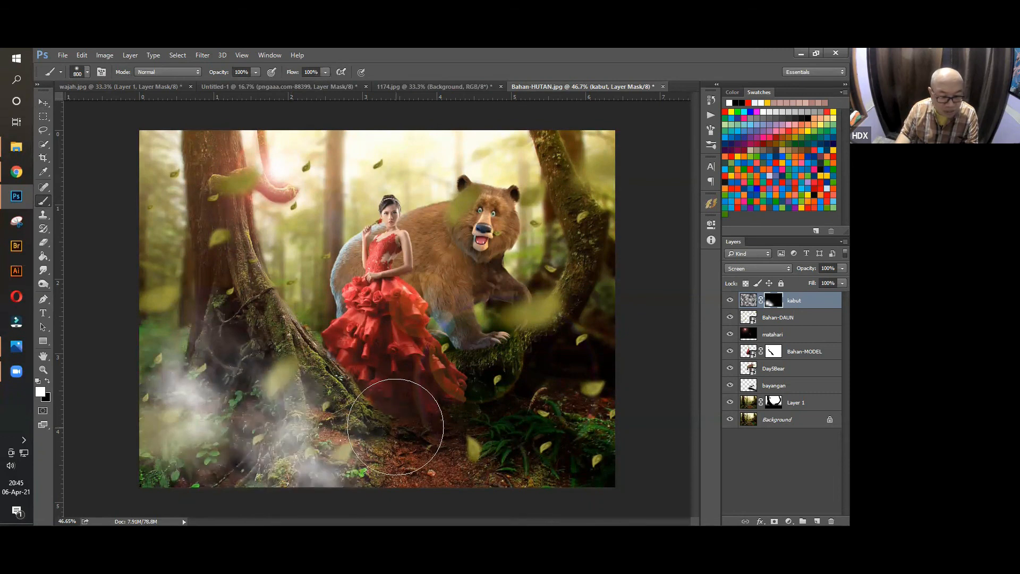
{"action": "left_click", "coordinate": [409, 415]}
{"action": "left_click", "coordinate": [521, 448]}
{"action": "left_click", "coordinate": [610, 398]}
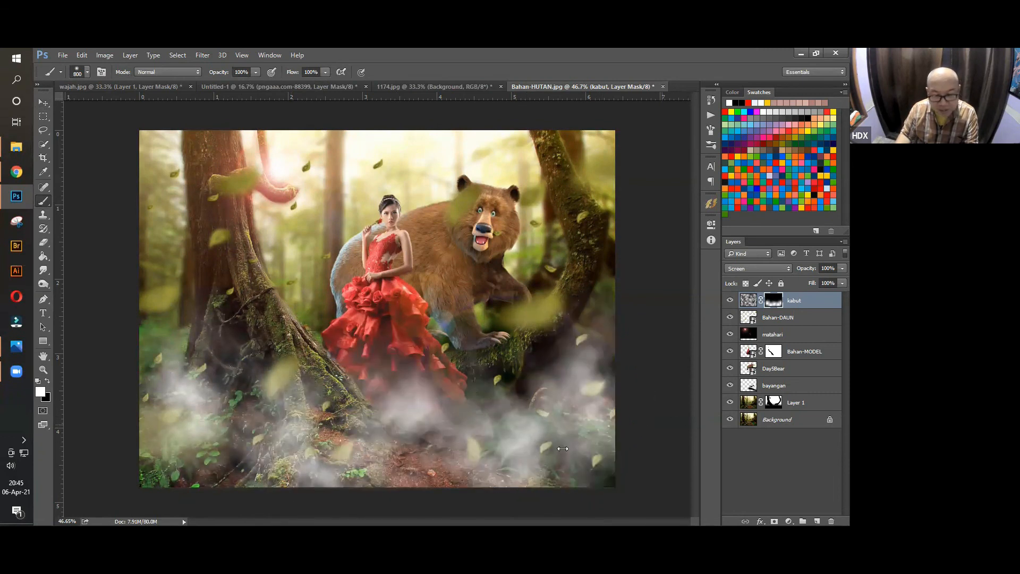
{"action": "left_click", "coordinate": [105, 371]}
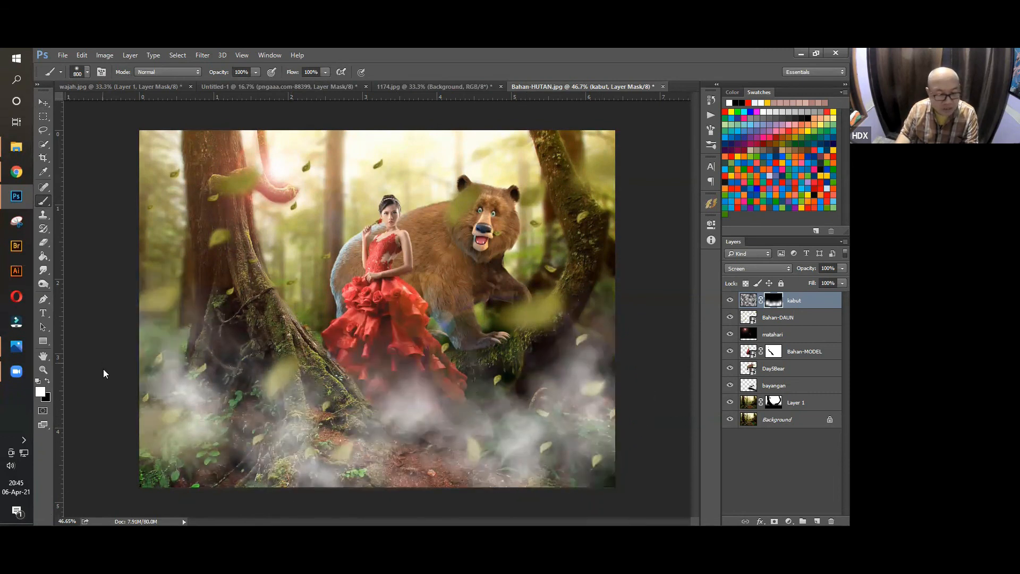
{"action": "left_click", "coordinate": [43, 102]}
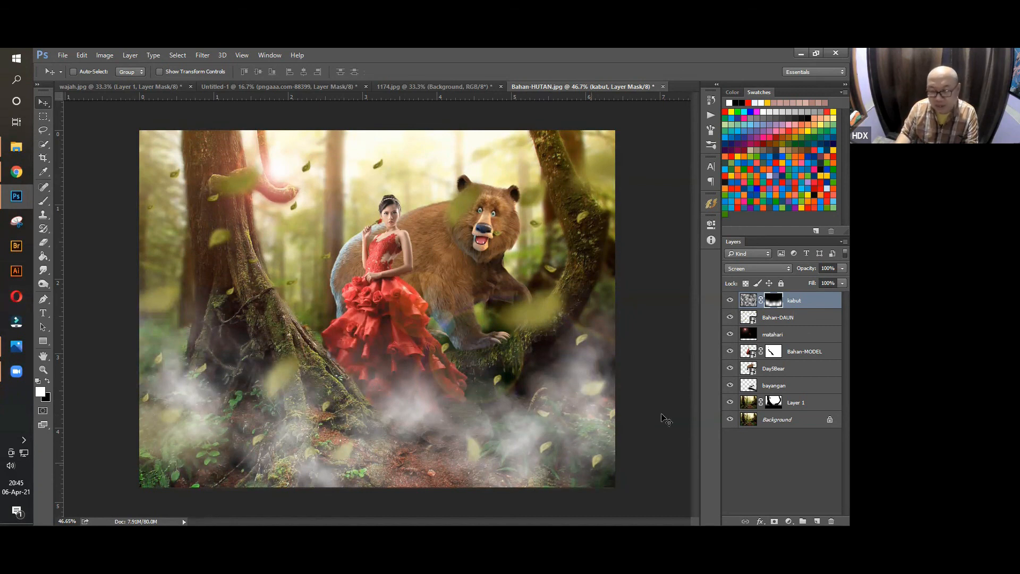
Reduce the kabut layer's opacity to 55%.
{"action": "left_click", "coordinate": [833, 267]}
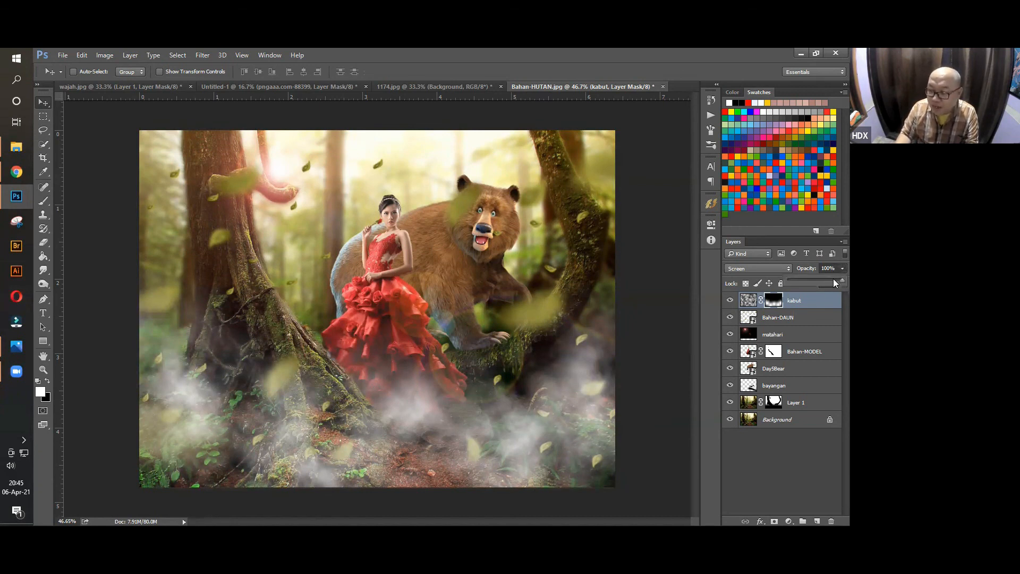
{"action": "left_click_drag", "start_coordinate": [825, 279], "coordinate": [813, 283]}
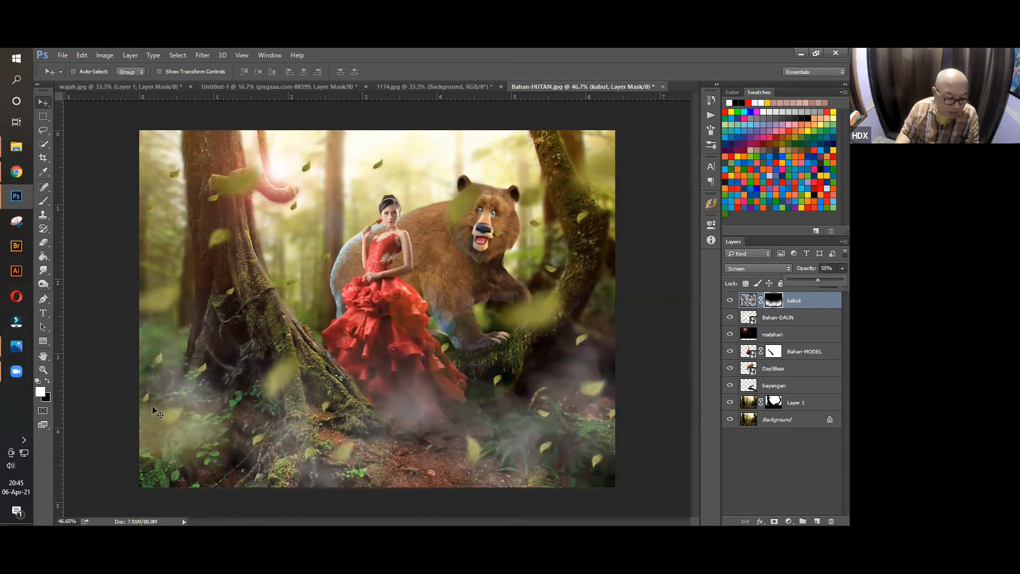
{"action": "left_click", "coordinate": [640, 309]}
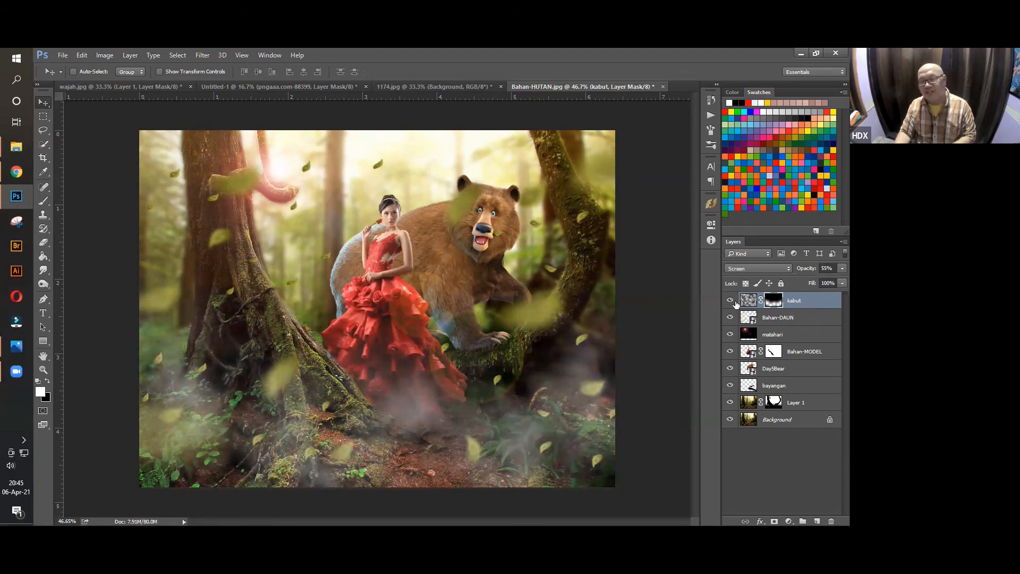
Toggle the kabut layer's visibility to compare the composition with and without the fog.
{"action": "left_click", "coordinate": [731, 301]}
{"action": "left_click", "coordinate": [731, 301]}
{"action": "left_click", "coordinate": [731, 302]}
{"action": "left_click", "coordinate": [731, 302]}
{"action": "left_click", "coordinate": [749, 300]}
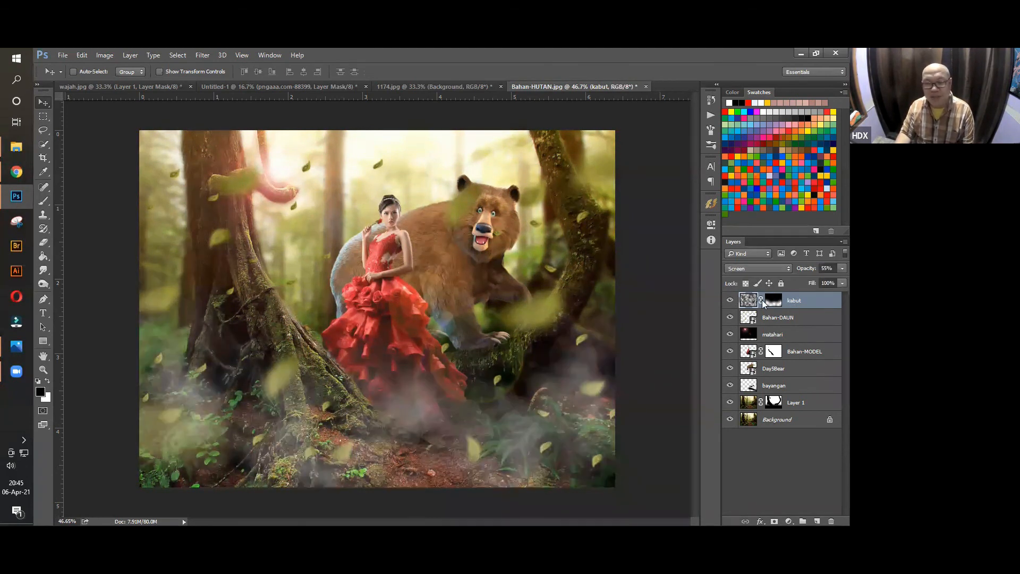